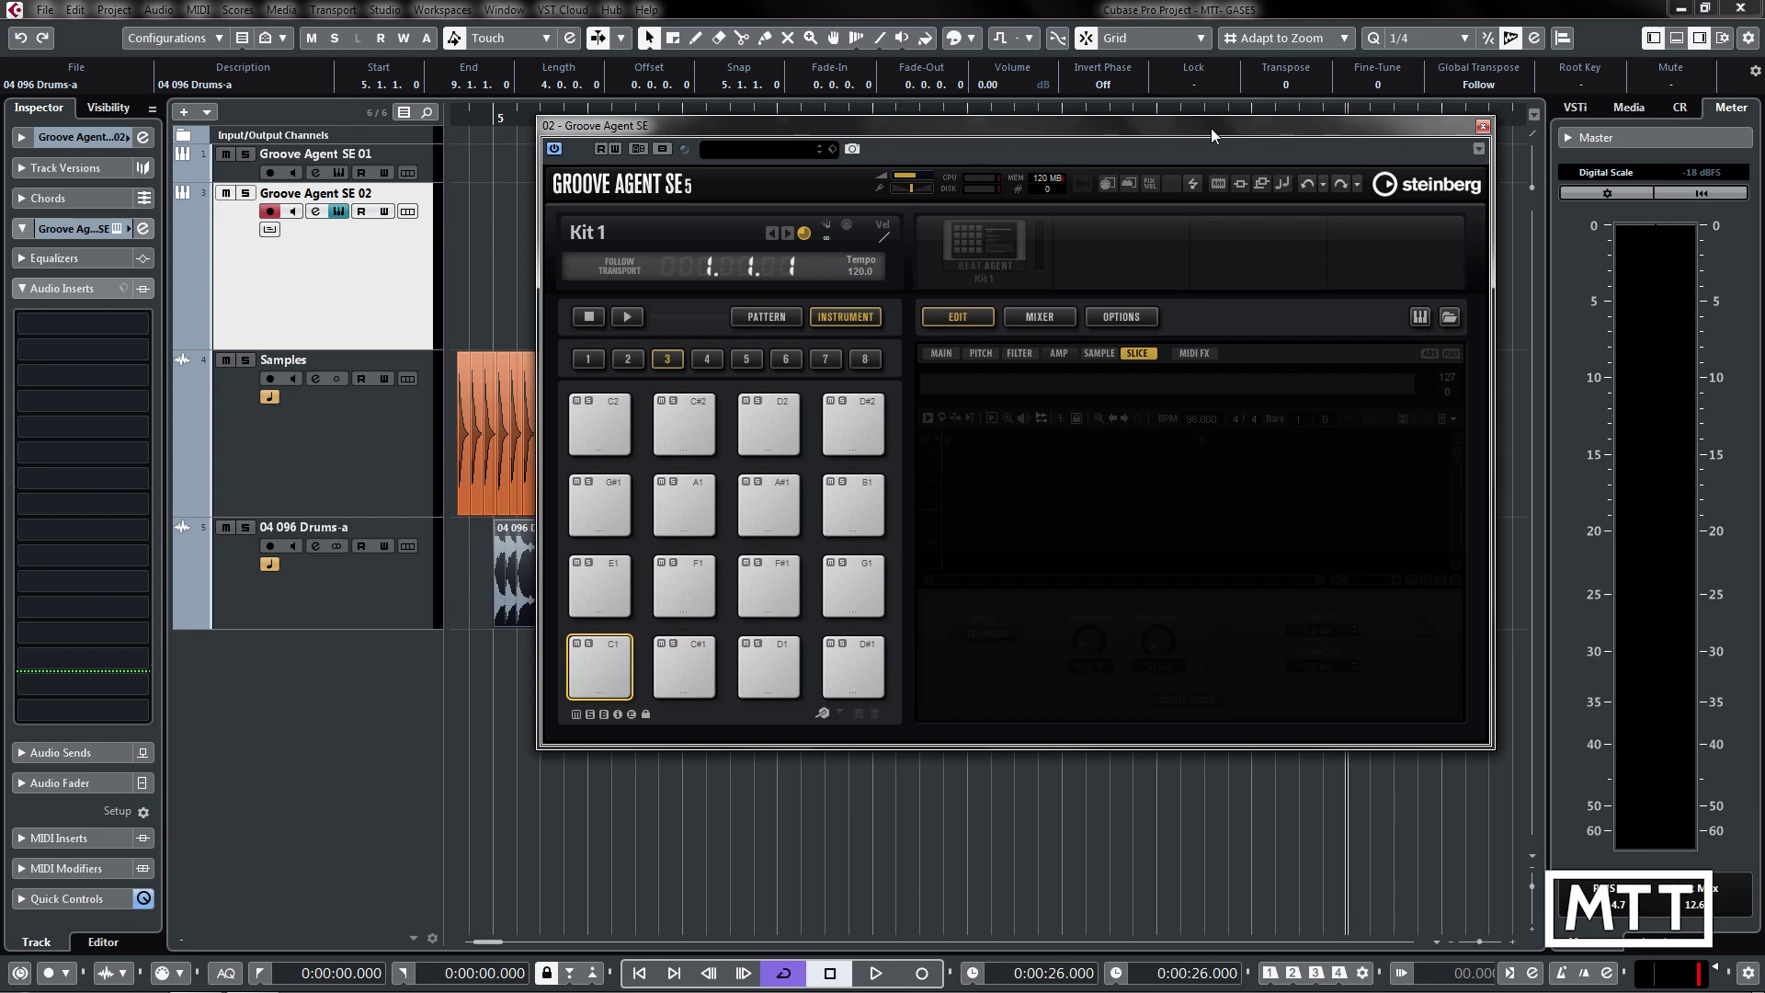
Move Groove Agent aside and drop the 04 096 Drums-a audio event onto pad C1
left_click_drag(1211, 129, 1350, 78)
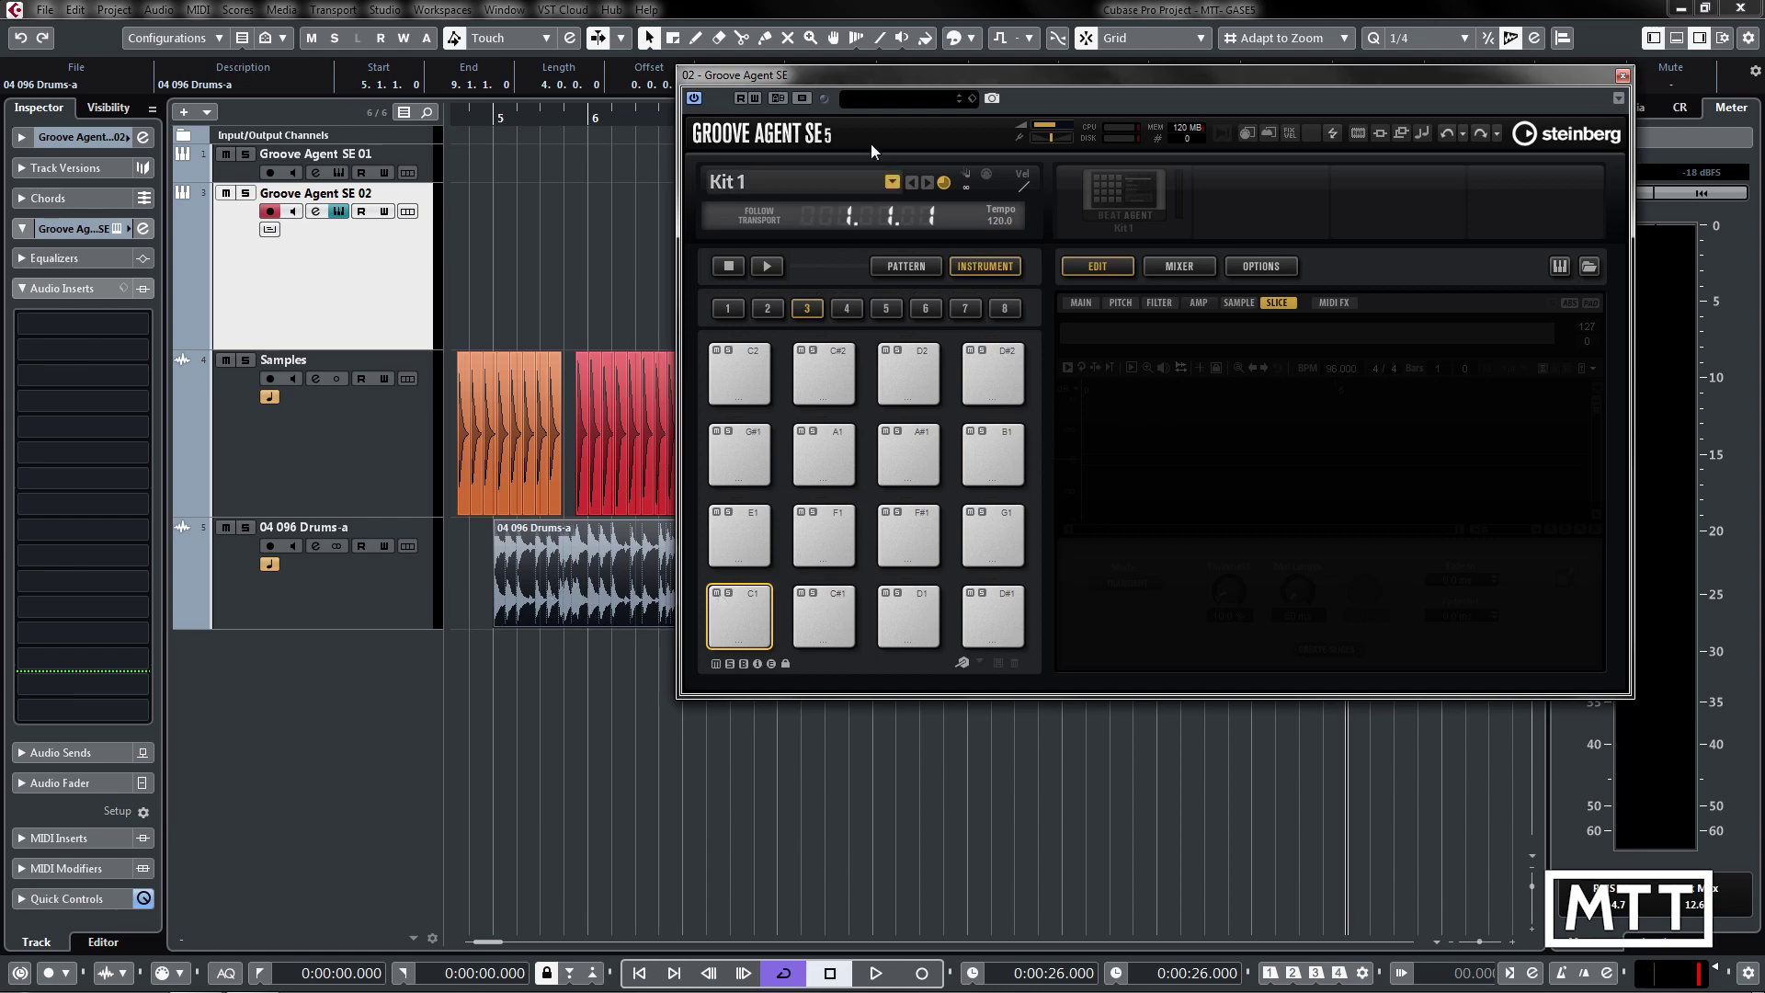
left_click_drag(769, 73, 1060, 38)
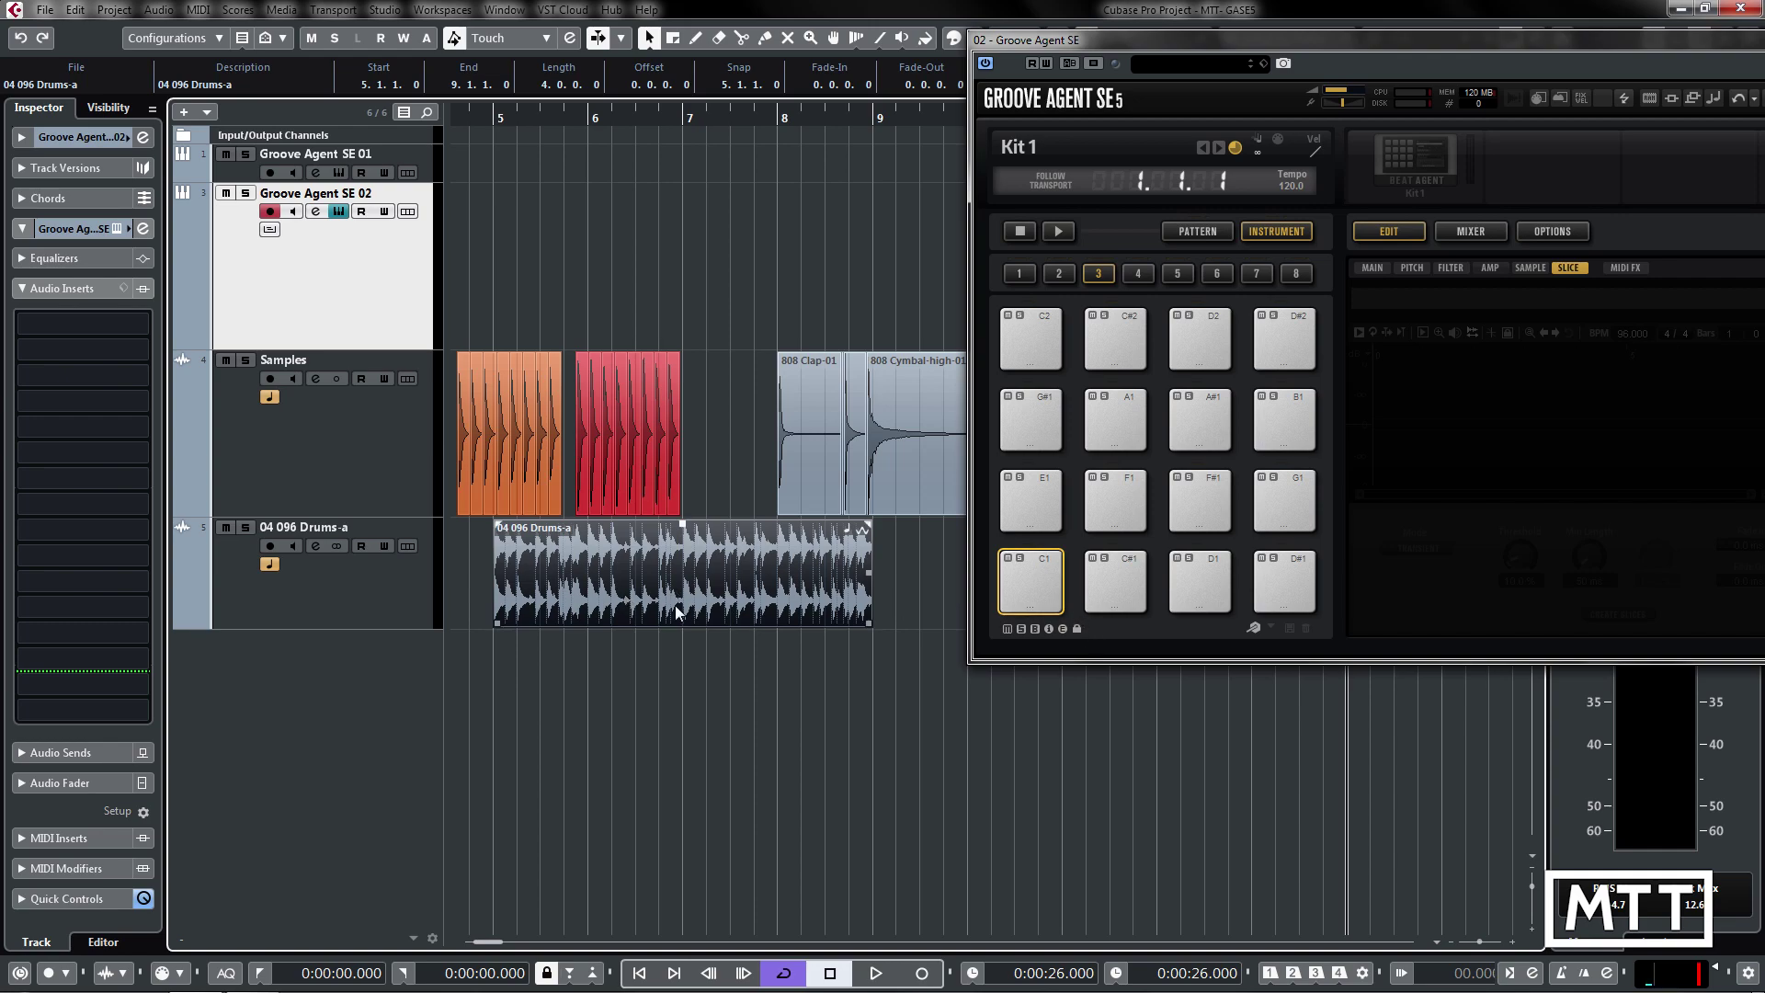
left_click_drag(783, 582, 1029, 581)
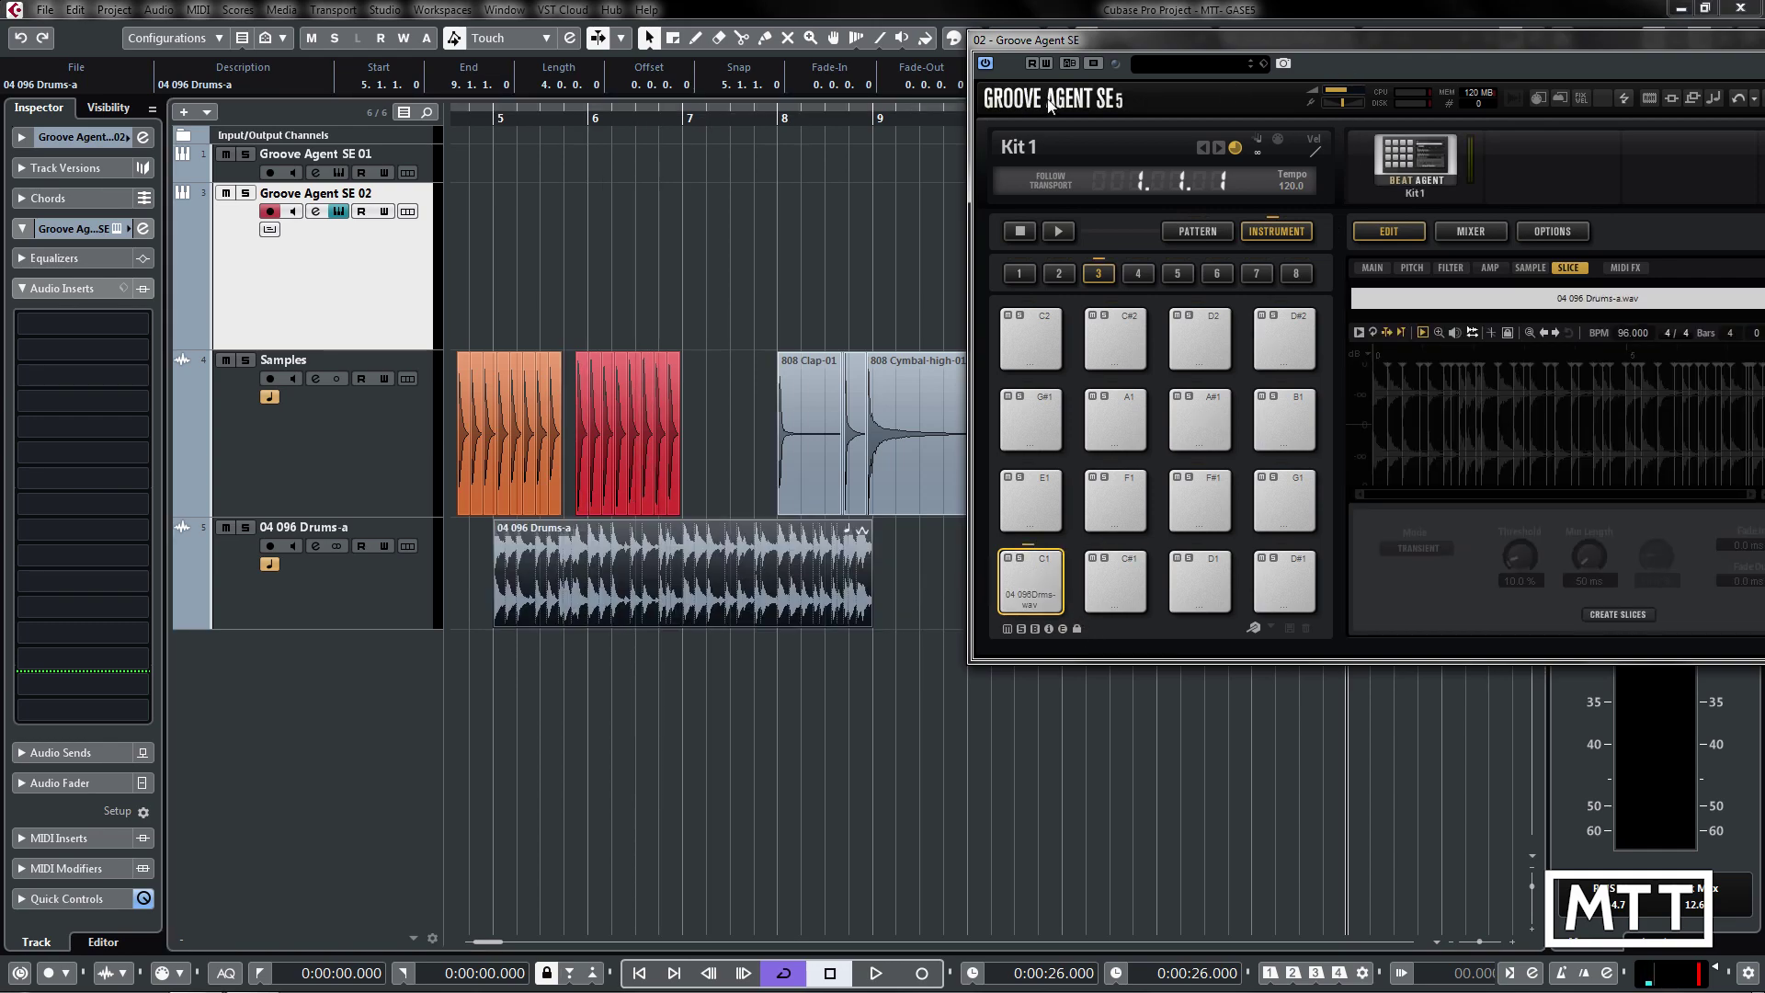
left_click_drag(1156, 38, 626, 82)
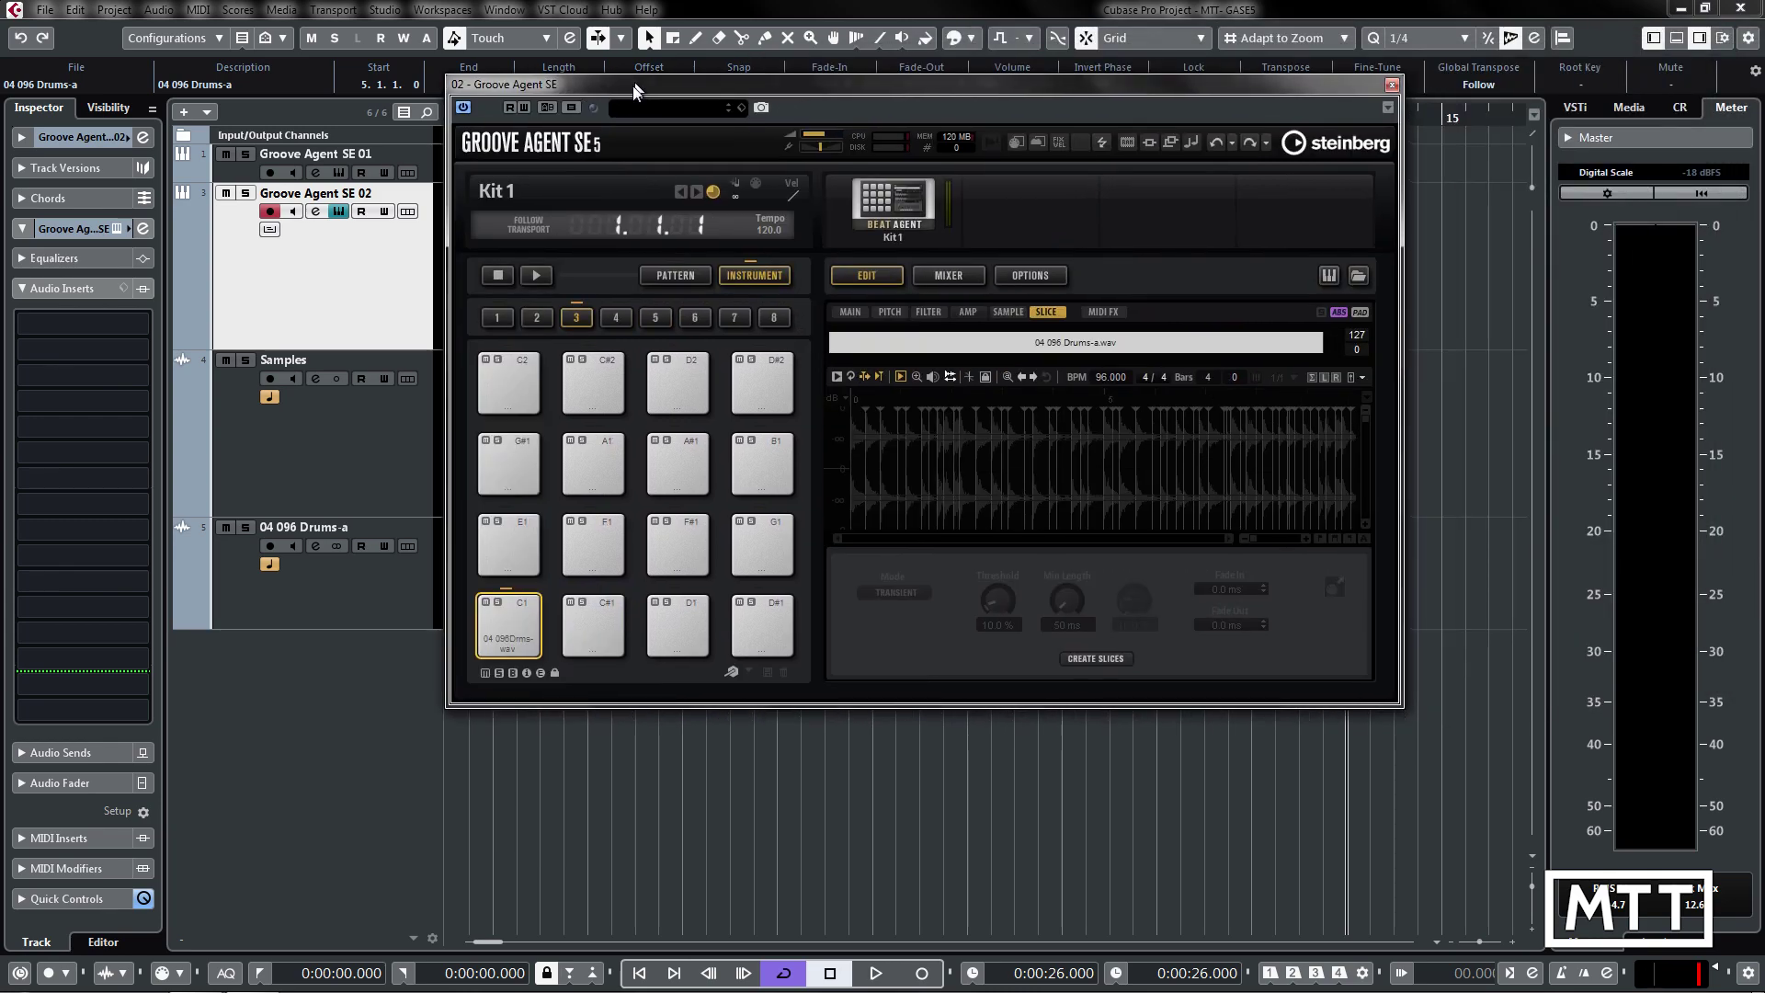
left_click(533, 639)
Slice the drum loop at its transients and check pad groups 4 and 3
left_click(1095, 659)
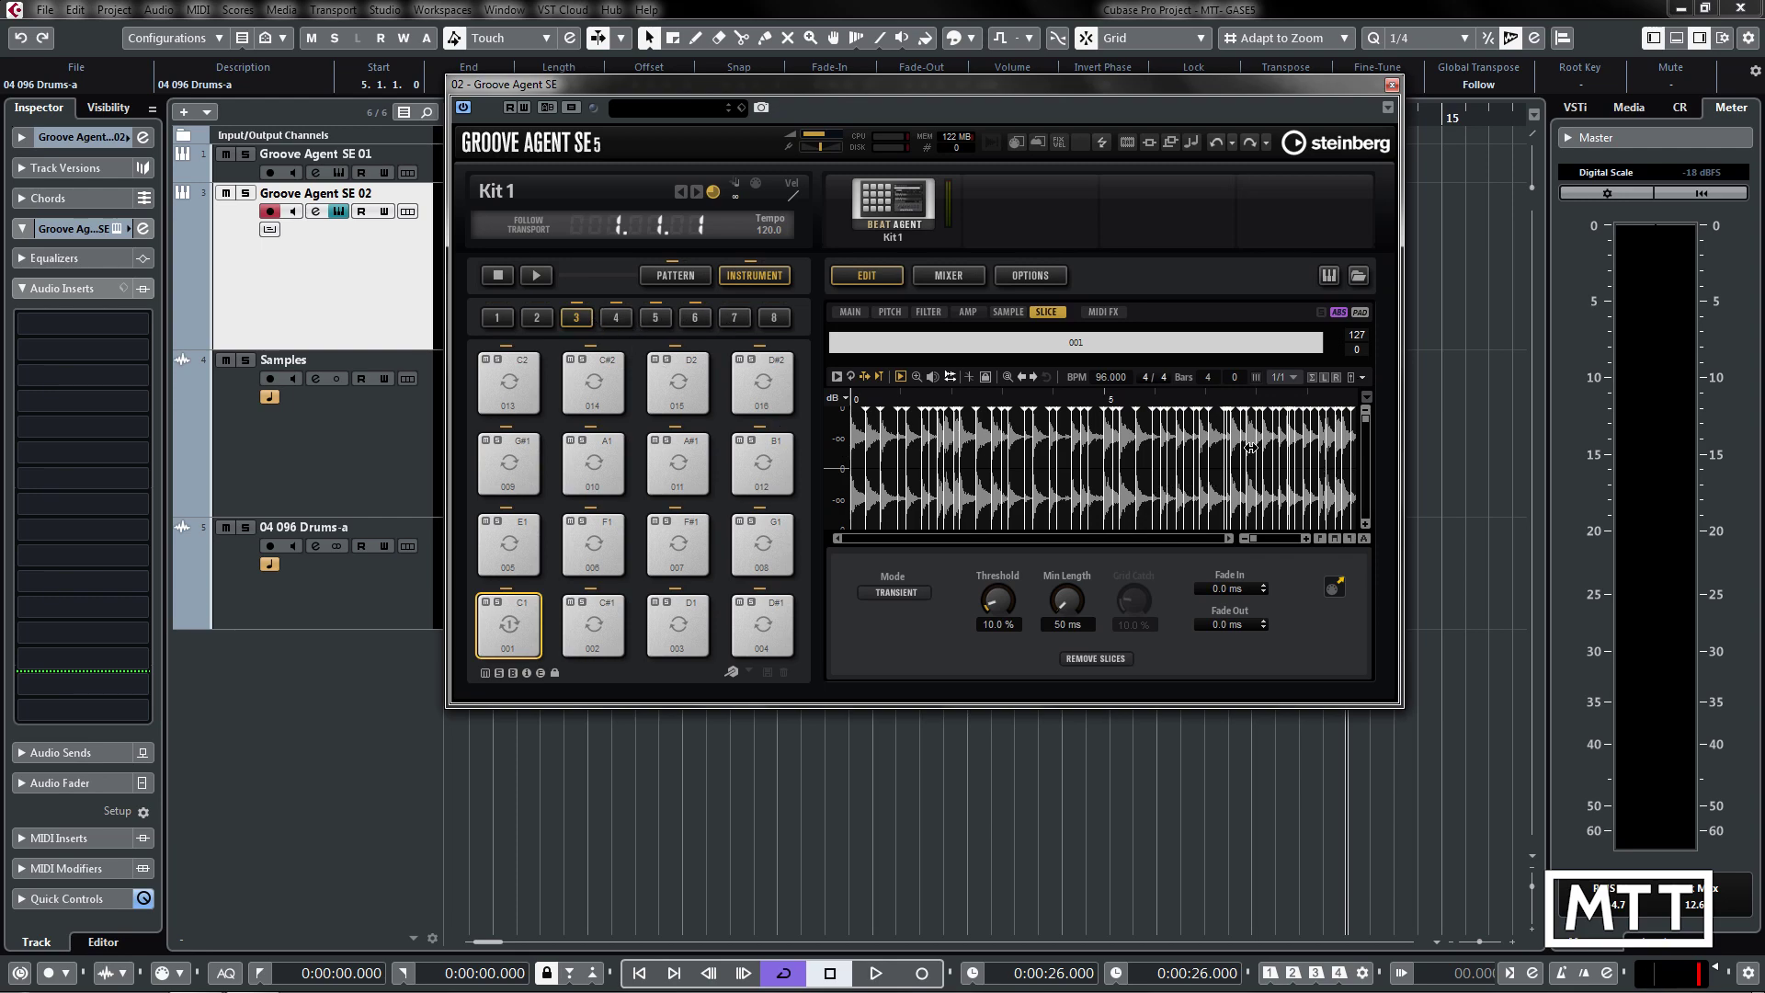
left_click(616, 319)
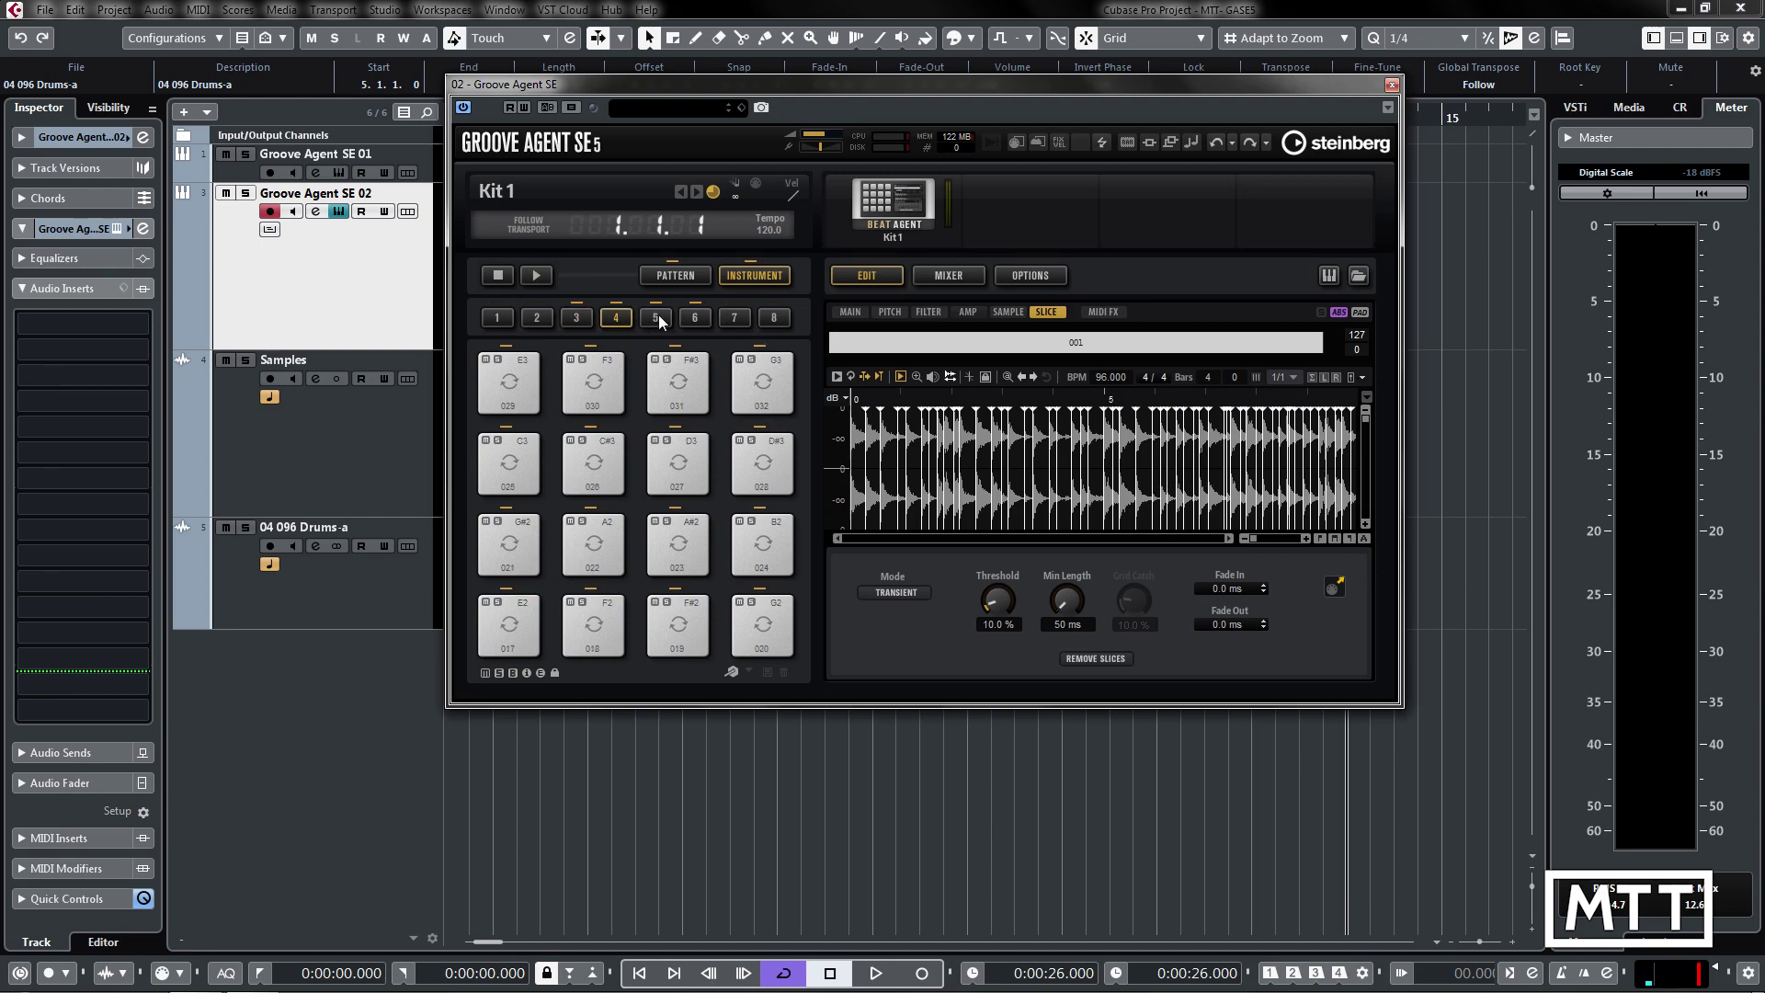
left_click(576, 317)
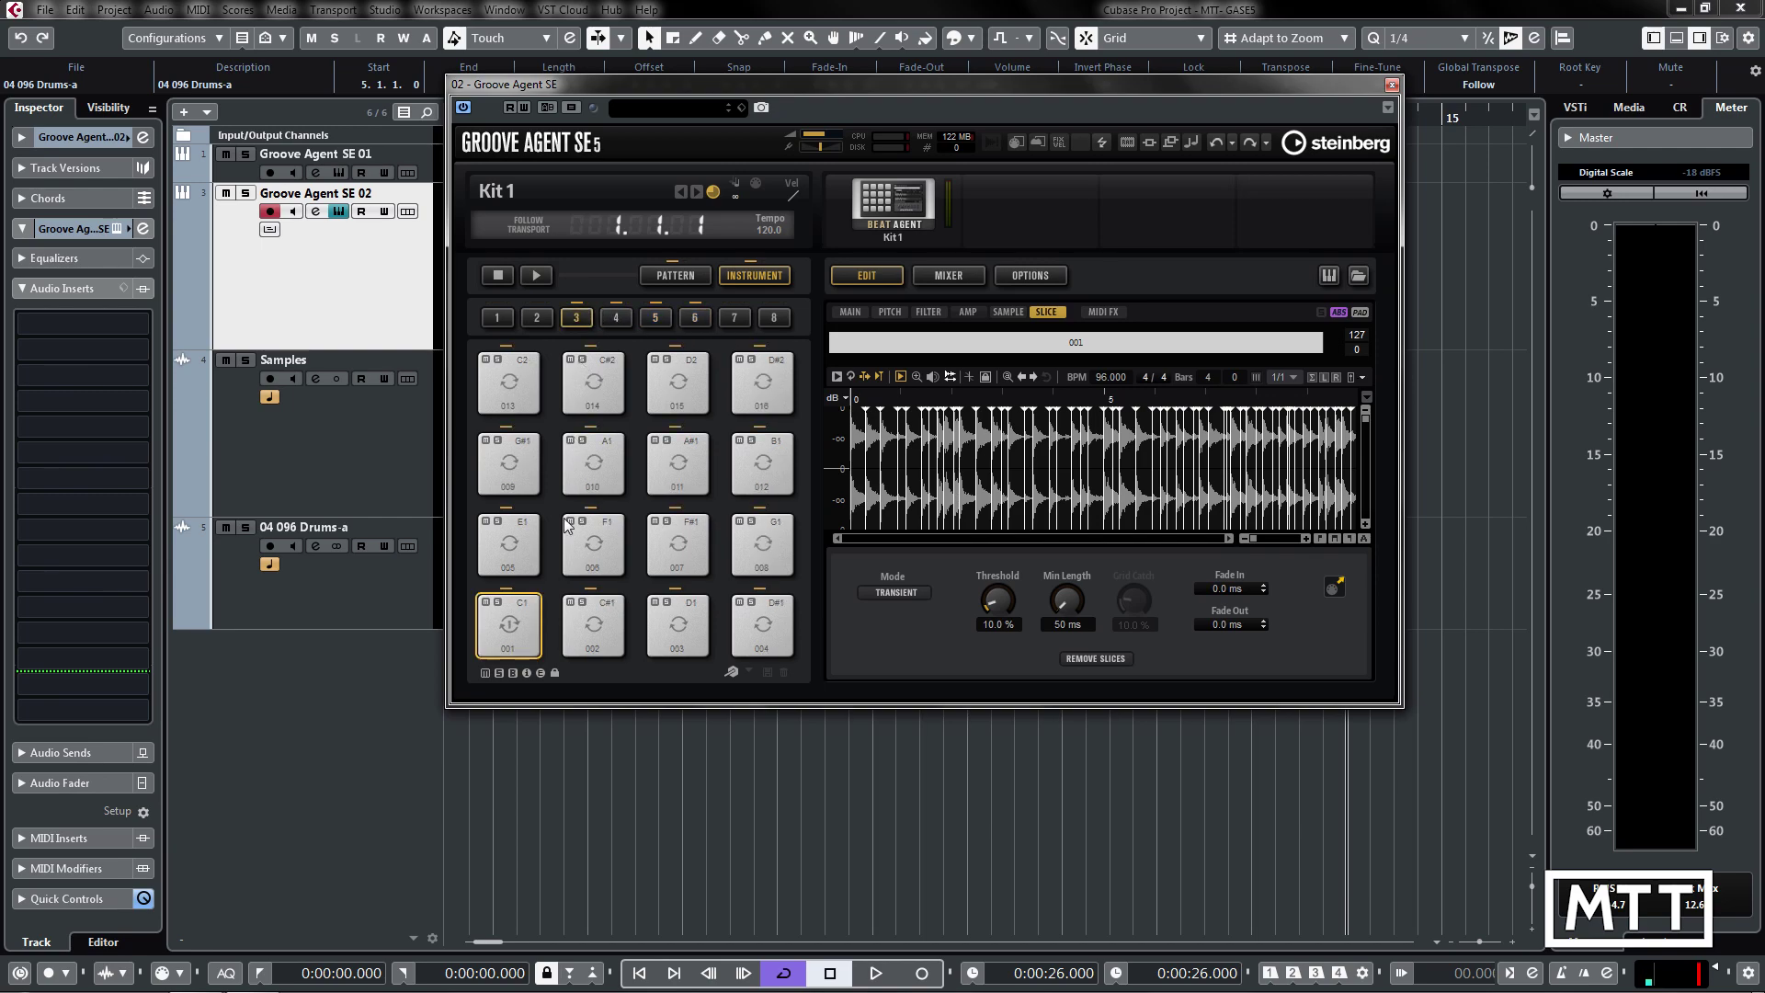
Audition slices 001 through 016 on the group 3 pads
left_click(529, 643)
left_click(597, 635)
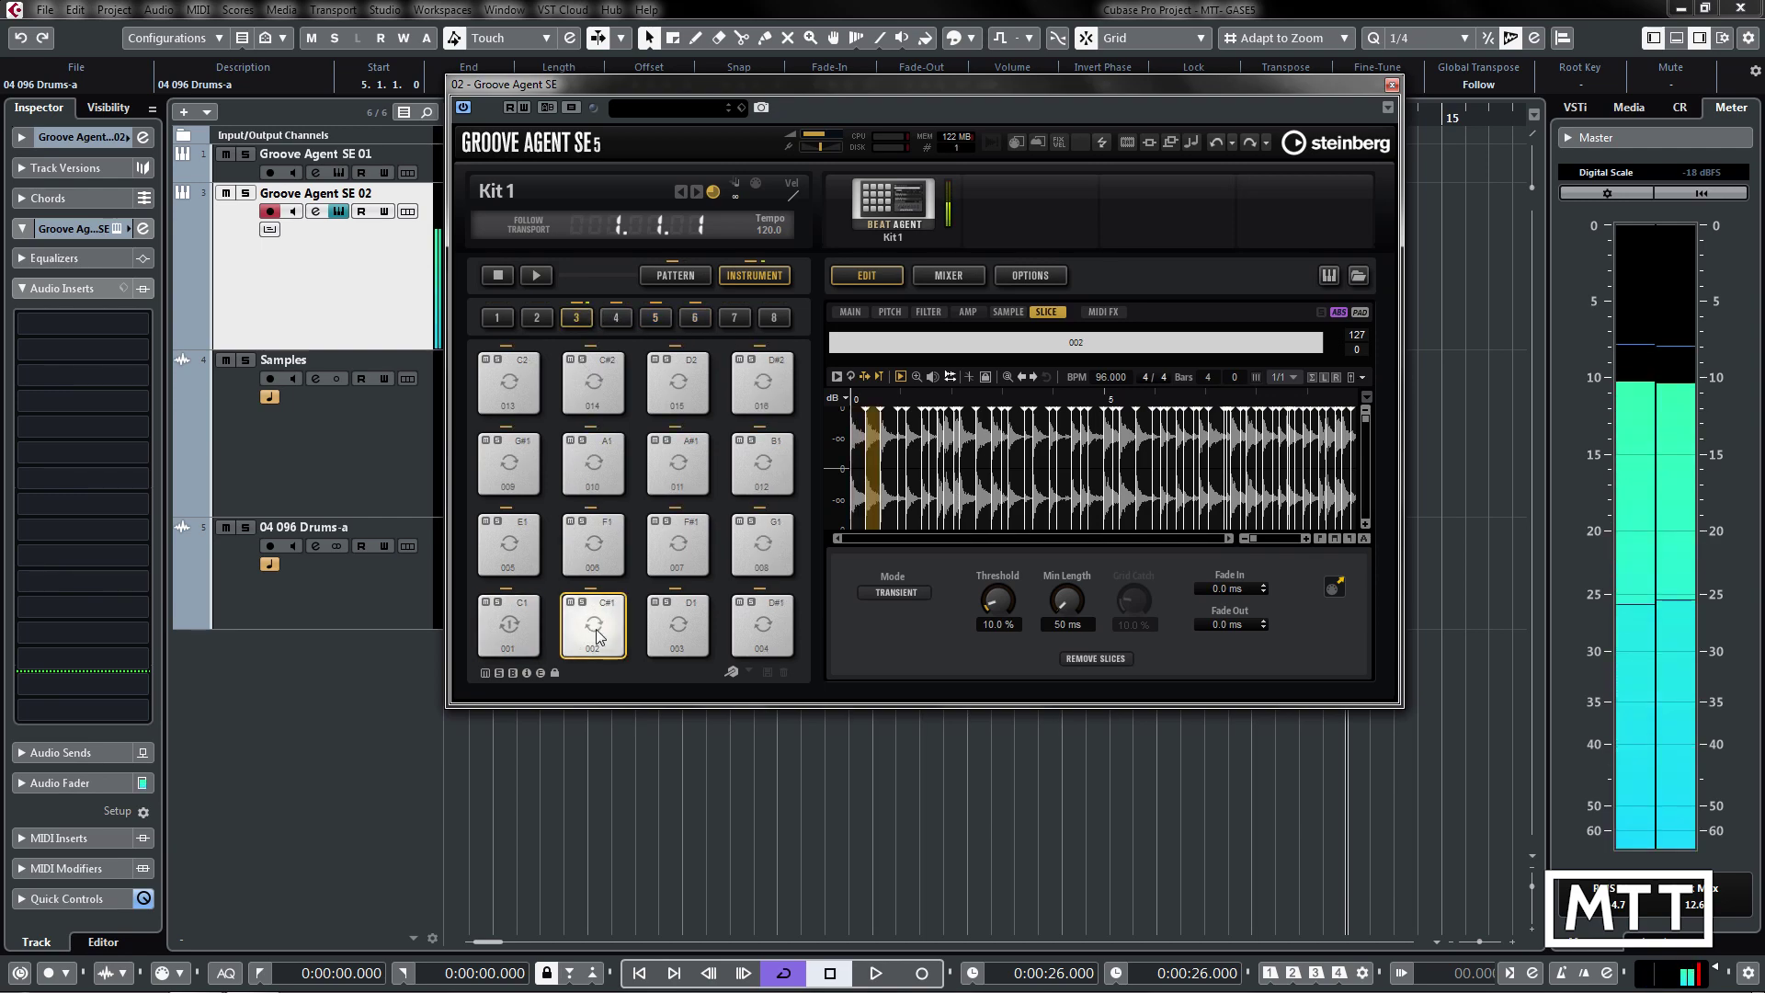
left_click(679, 633)
left_click(763, 633)
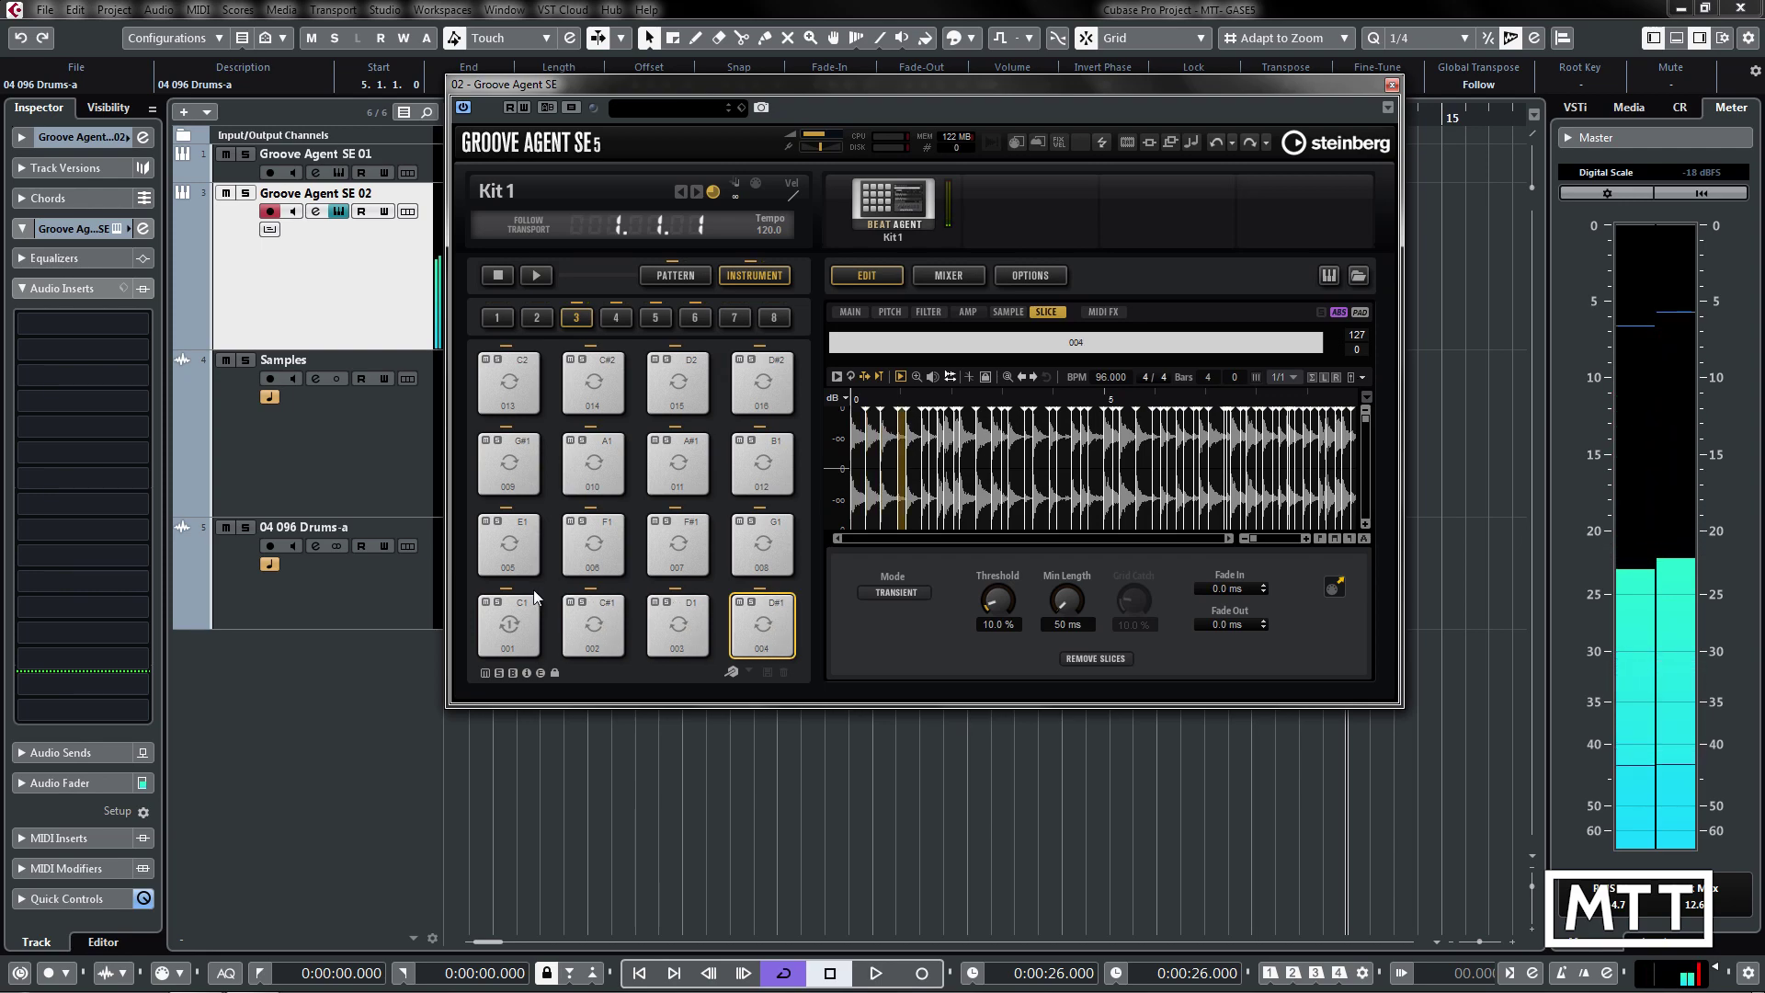
left_click(508, 549)
left_click(593, 548)
left_click(677, 549)
left_click(746, 547)
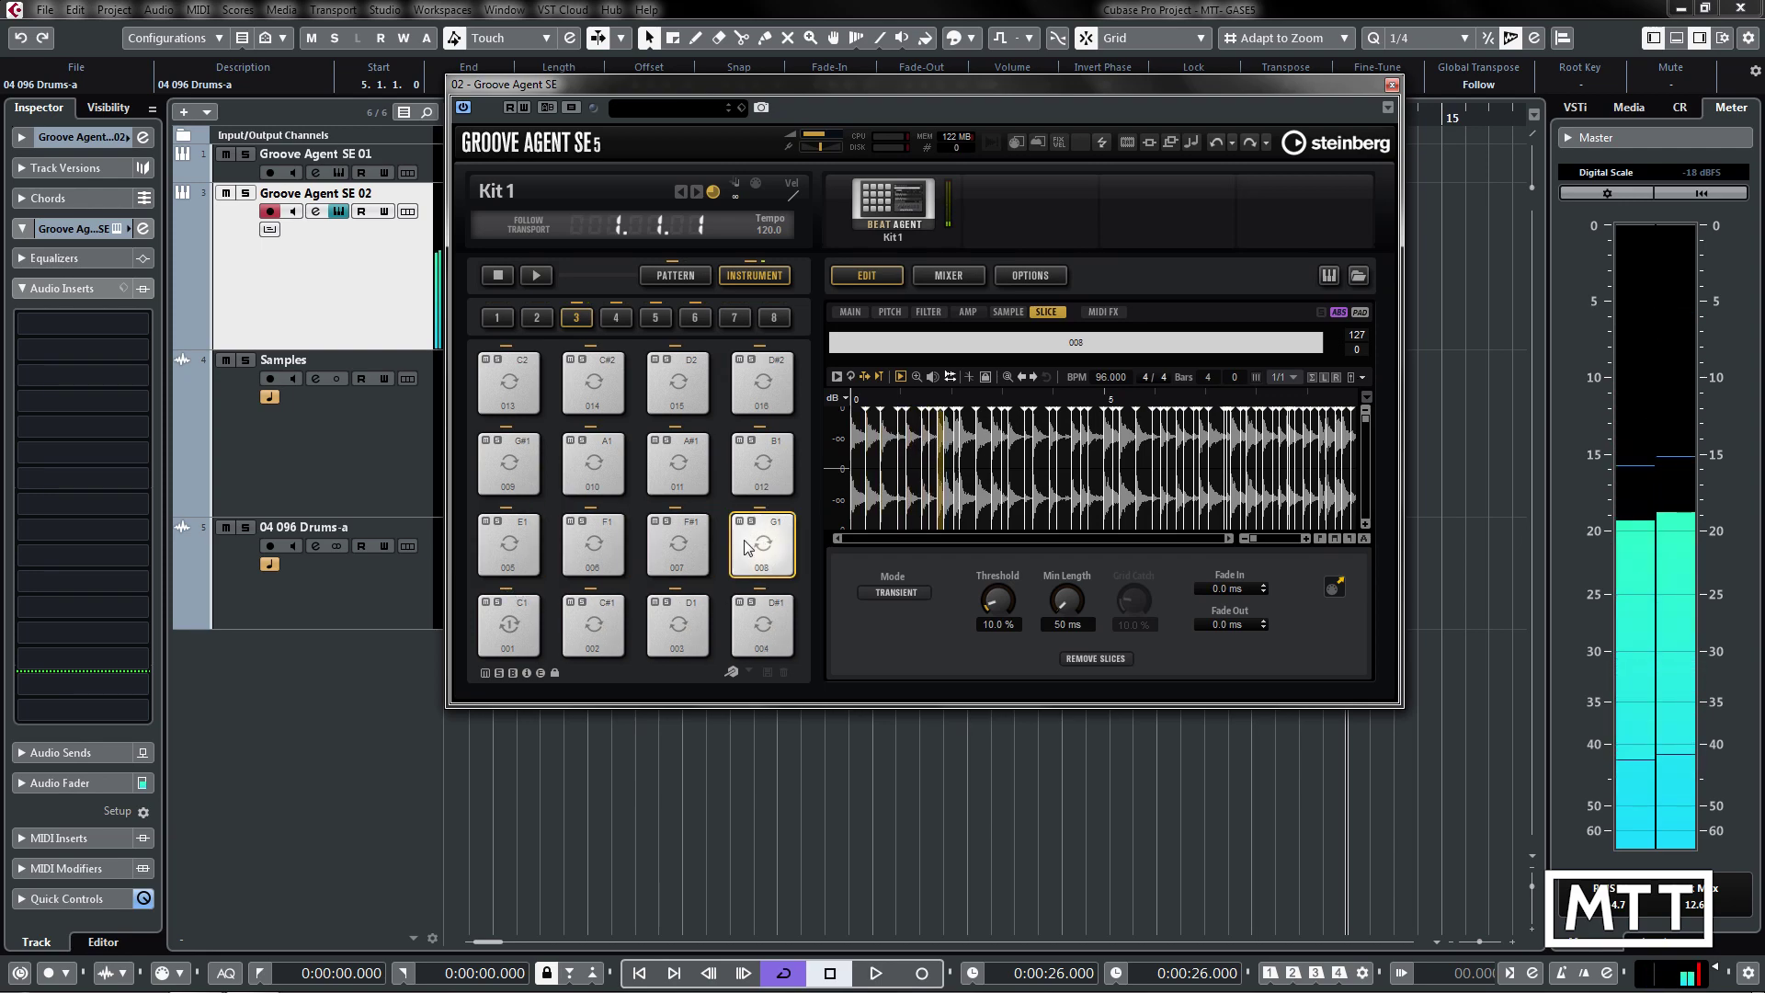
left_click(508, 465)
left_click(593, 464)
left_click(678, 464)
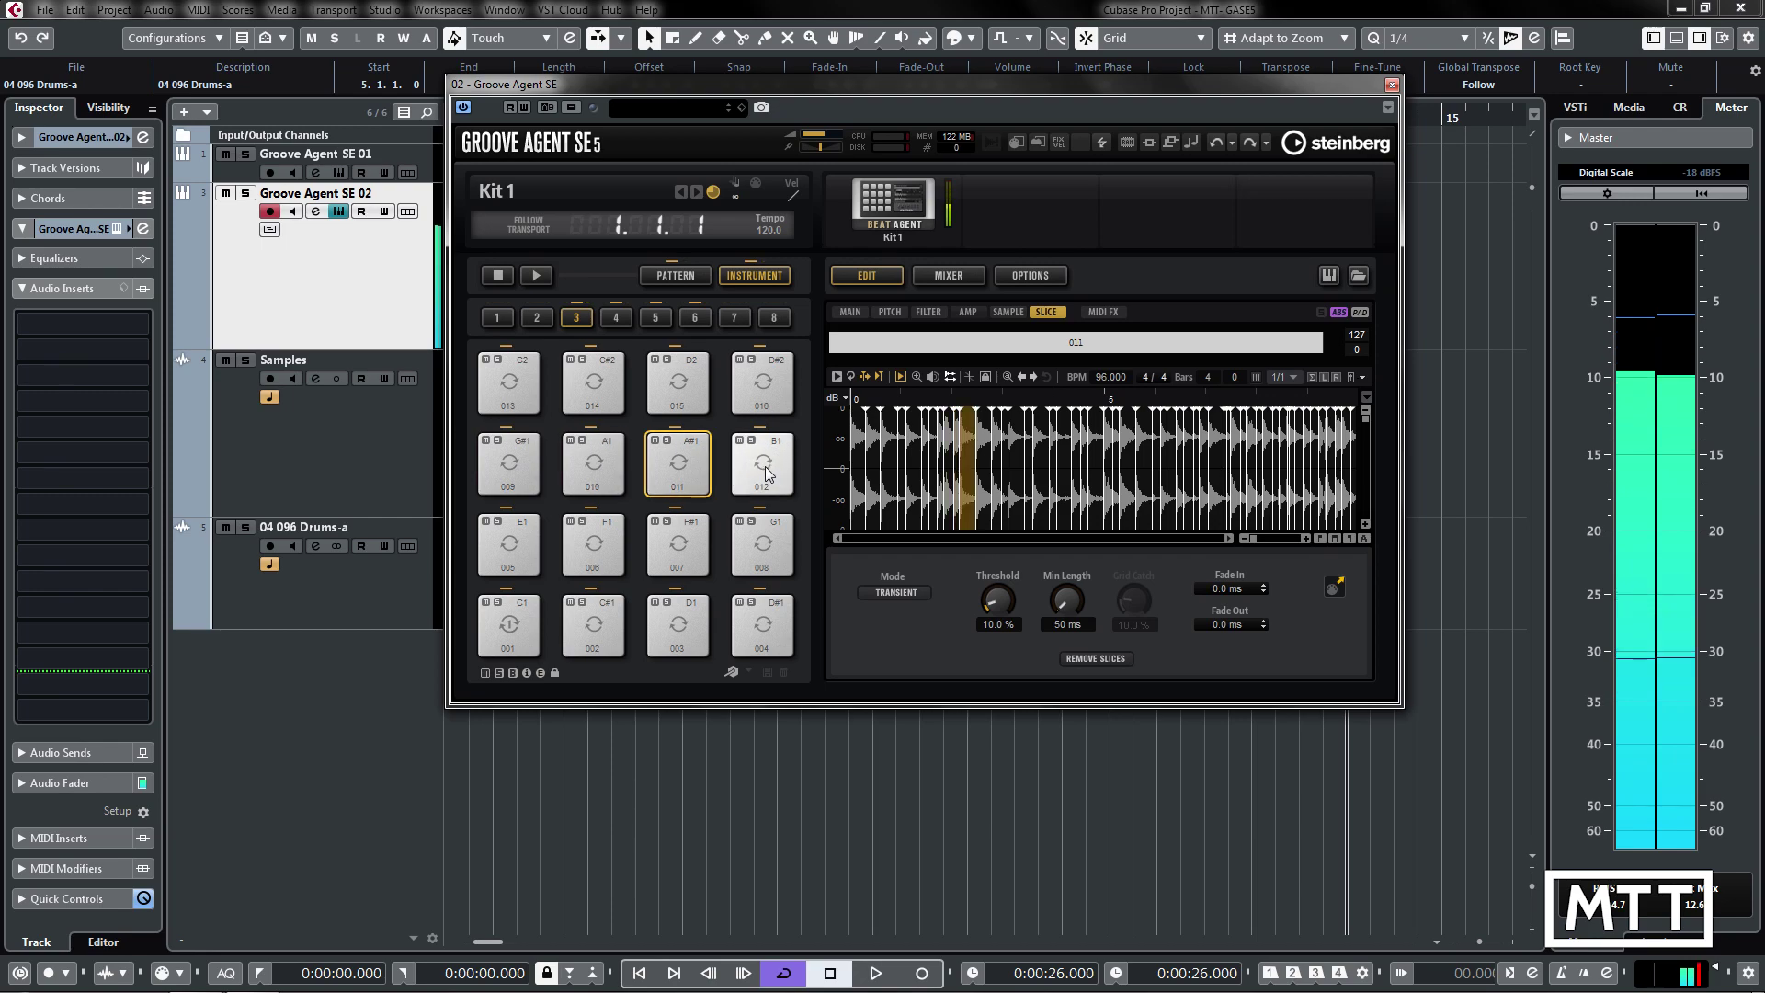
left_click(766, 469)
left_click(509, 384)
left_click(593, 384)
left_click(677, 385)
left_click(783, 388)
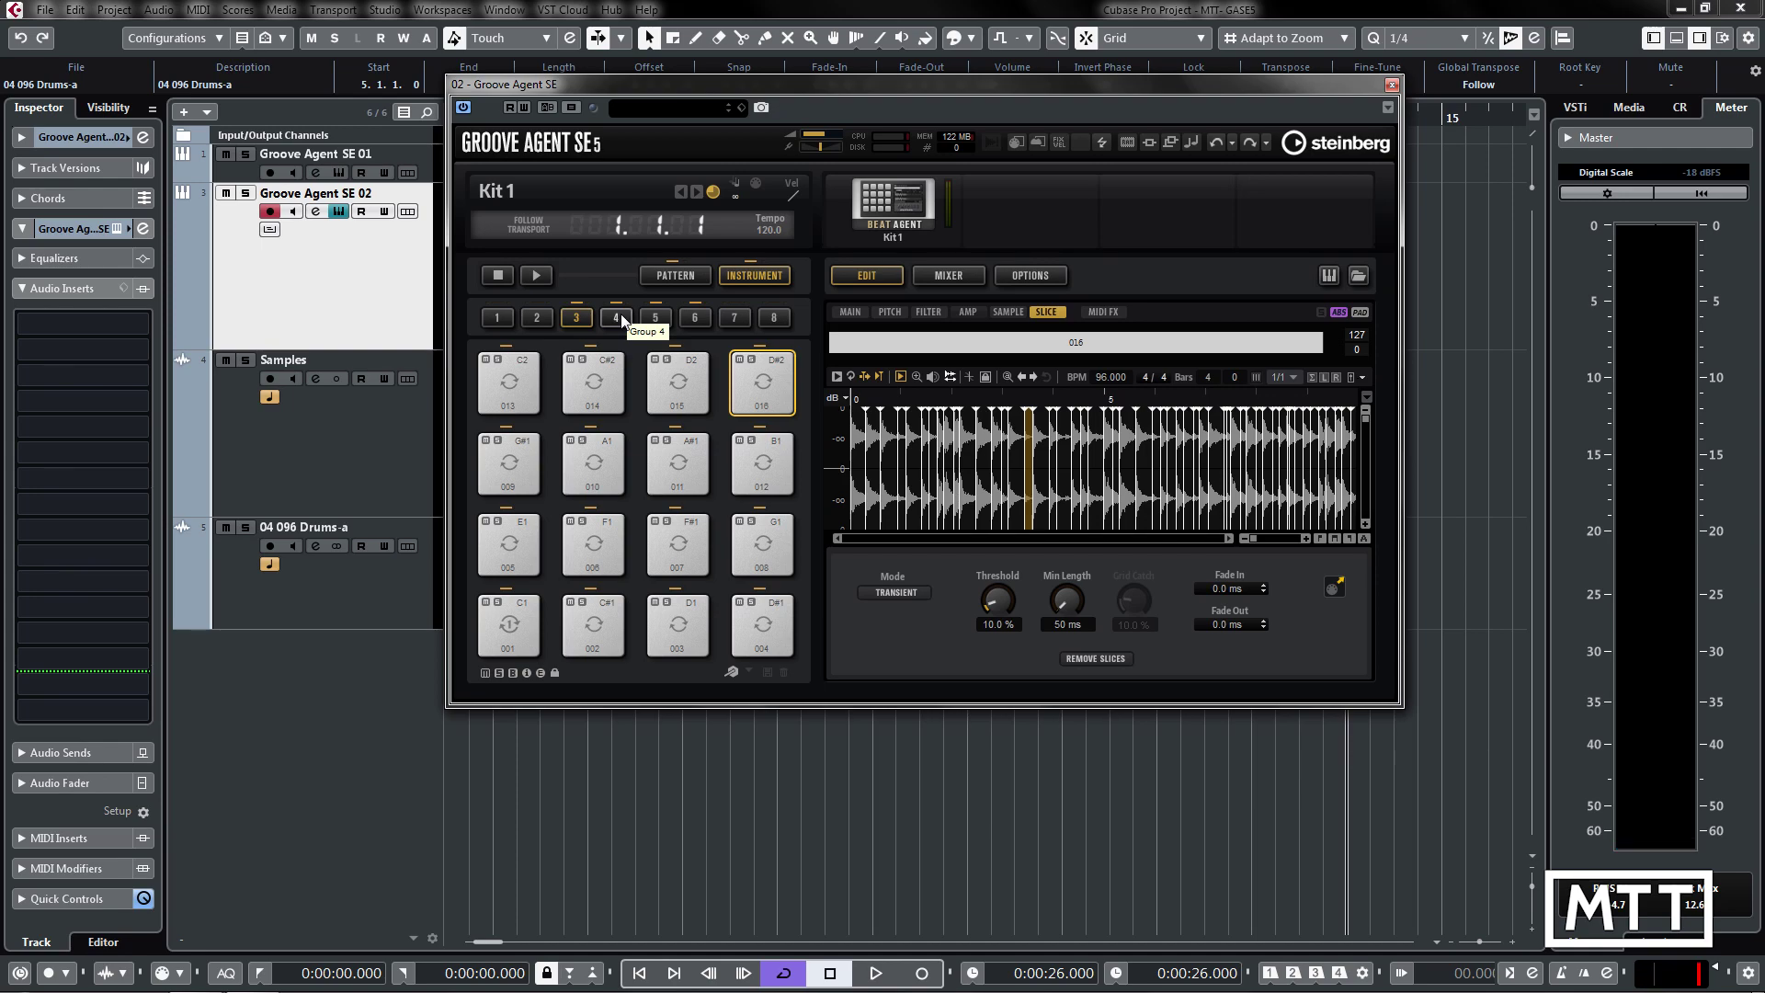
Drag the loop's MIDI pattern to bar 5 on Groove Agent SE 02 and open it in the Key Editor
left_click_drag(916, 85, 920, 122)
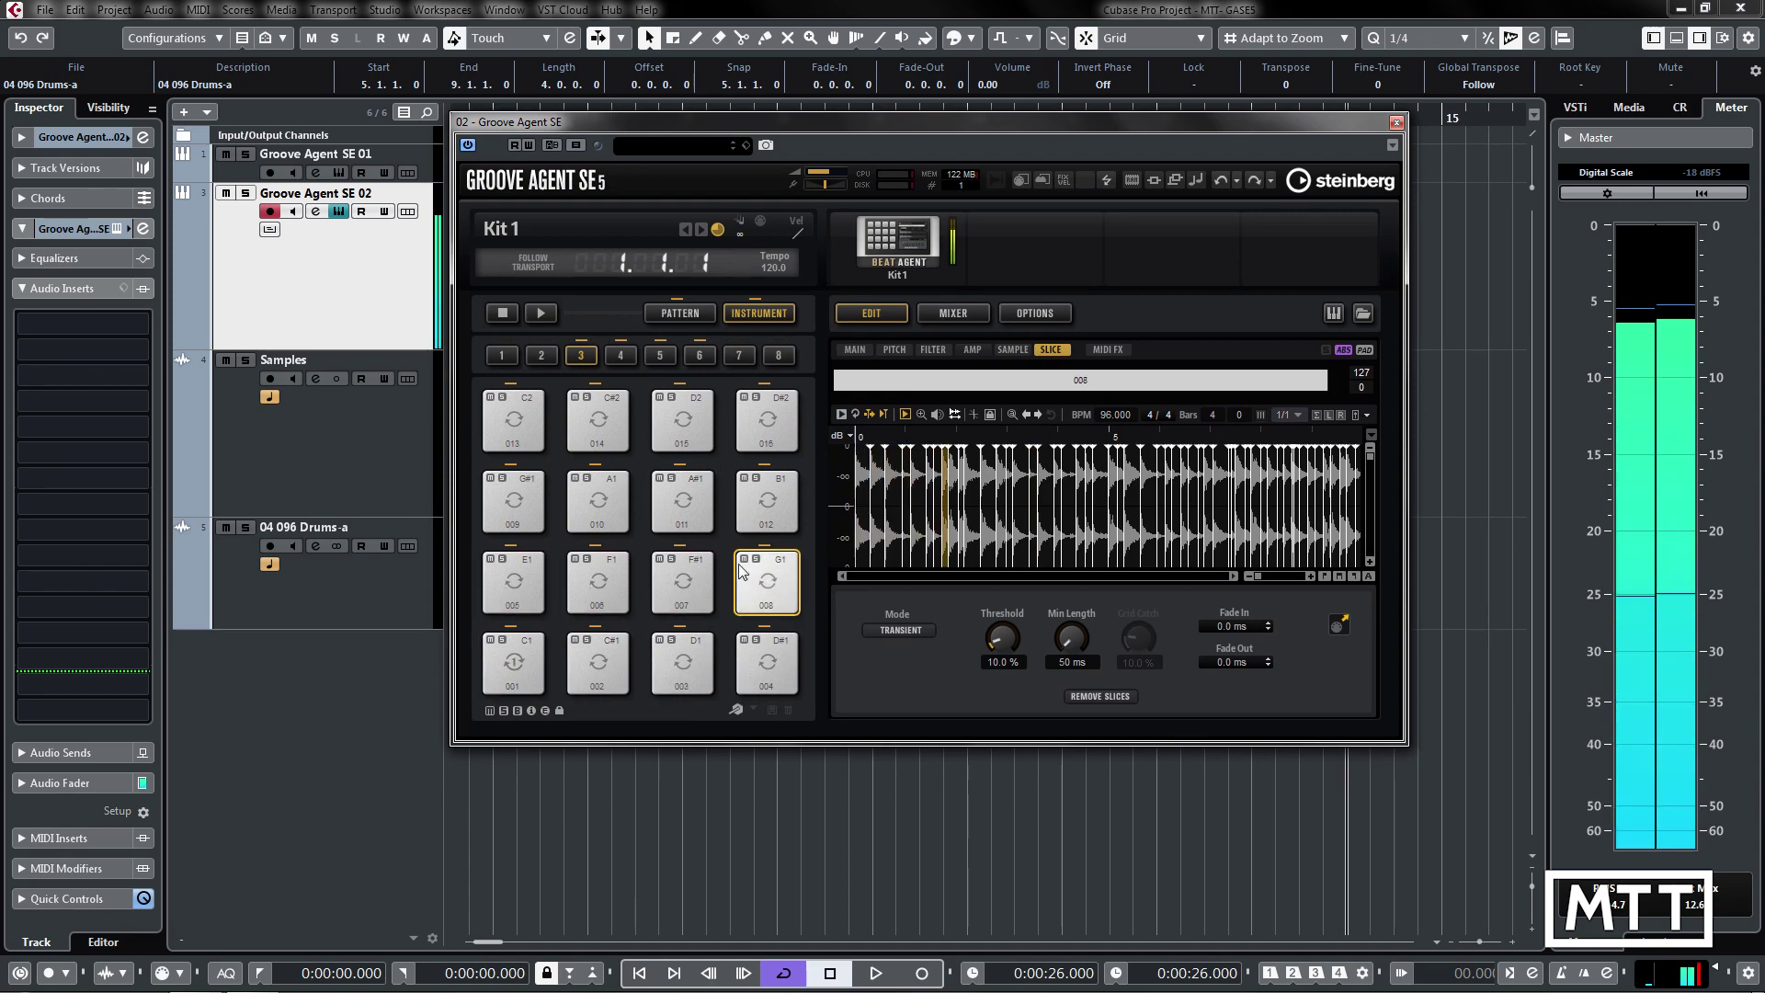
left_click_drag(770, 123, 586, 259)
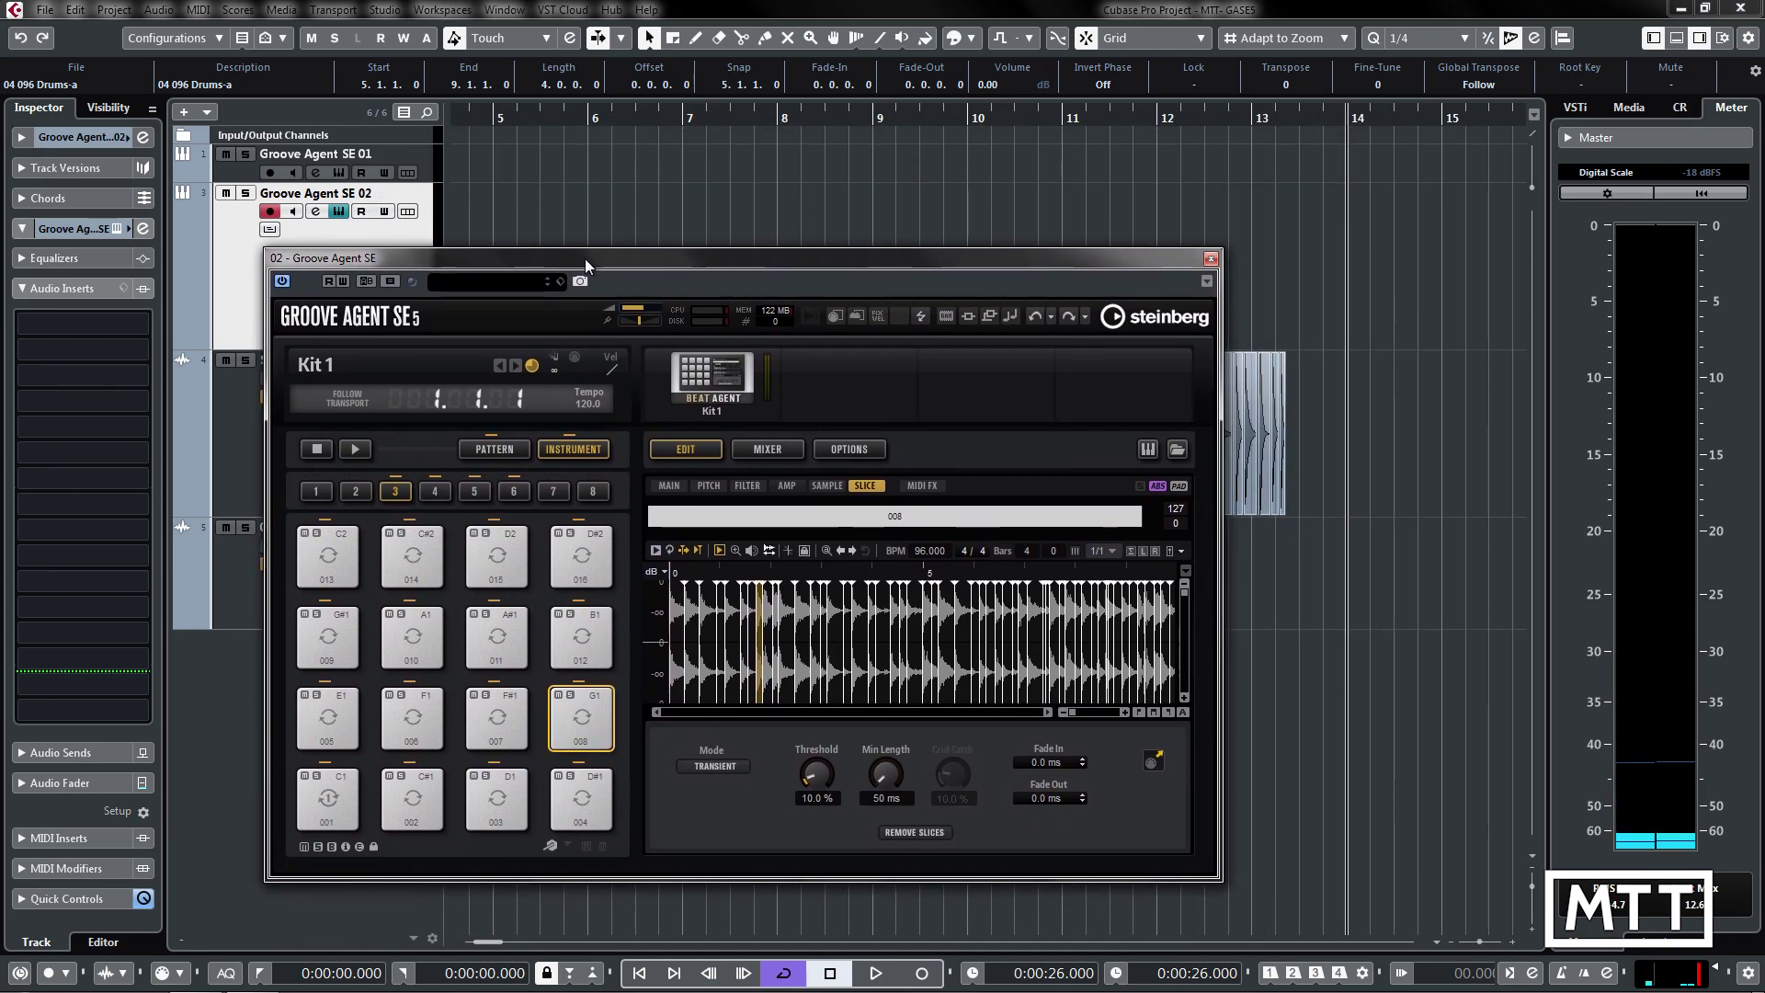
left_click(1153, 759)
left_click_drag(1183, 643, 495, 202)
left_click_drag(528, 260, 840, 370)
double_click(681, 289)
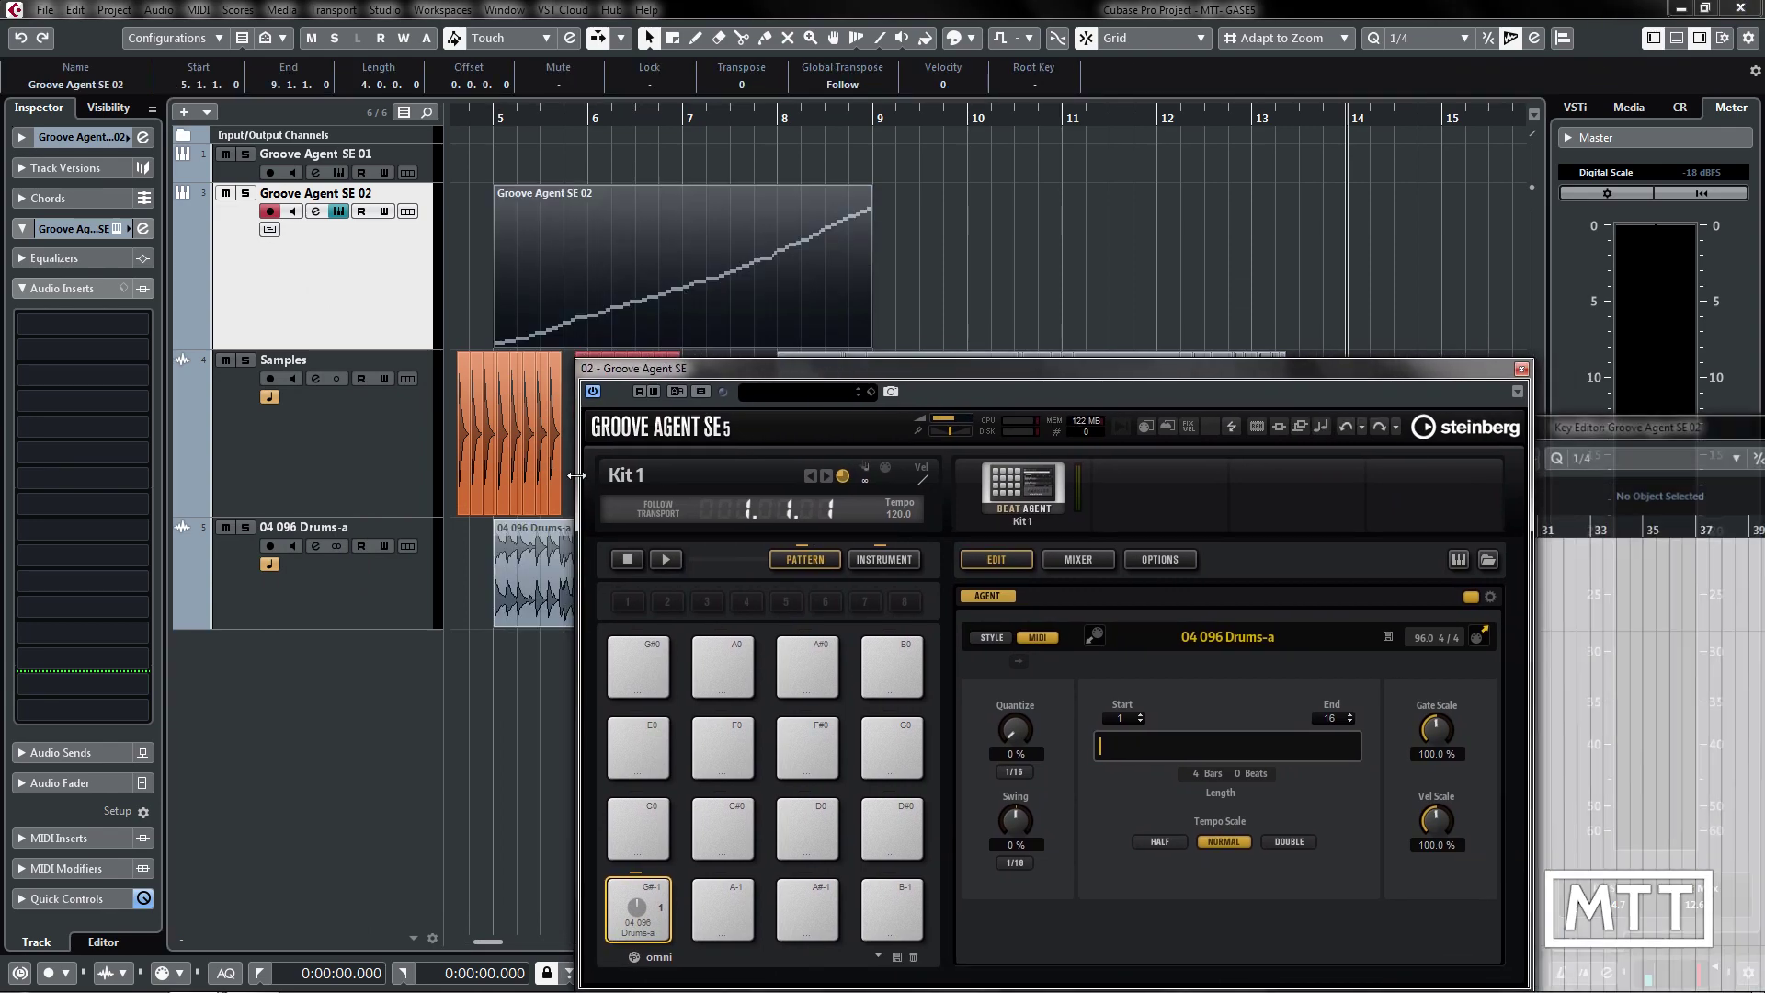
left_click_drag(1673, 422, 1001, 98)
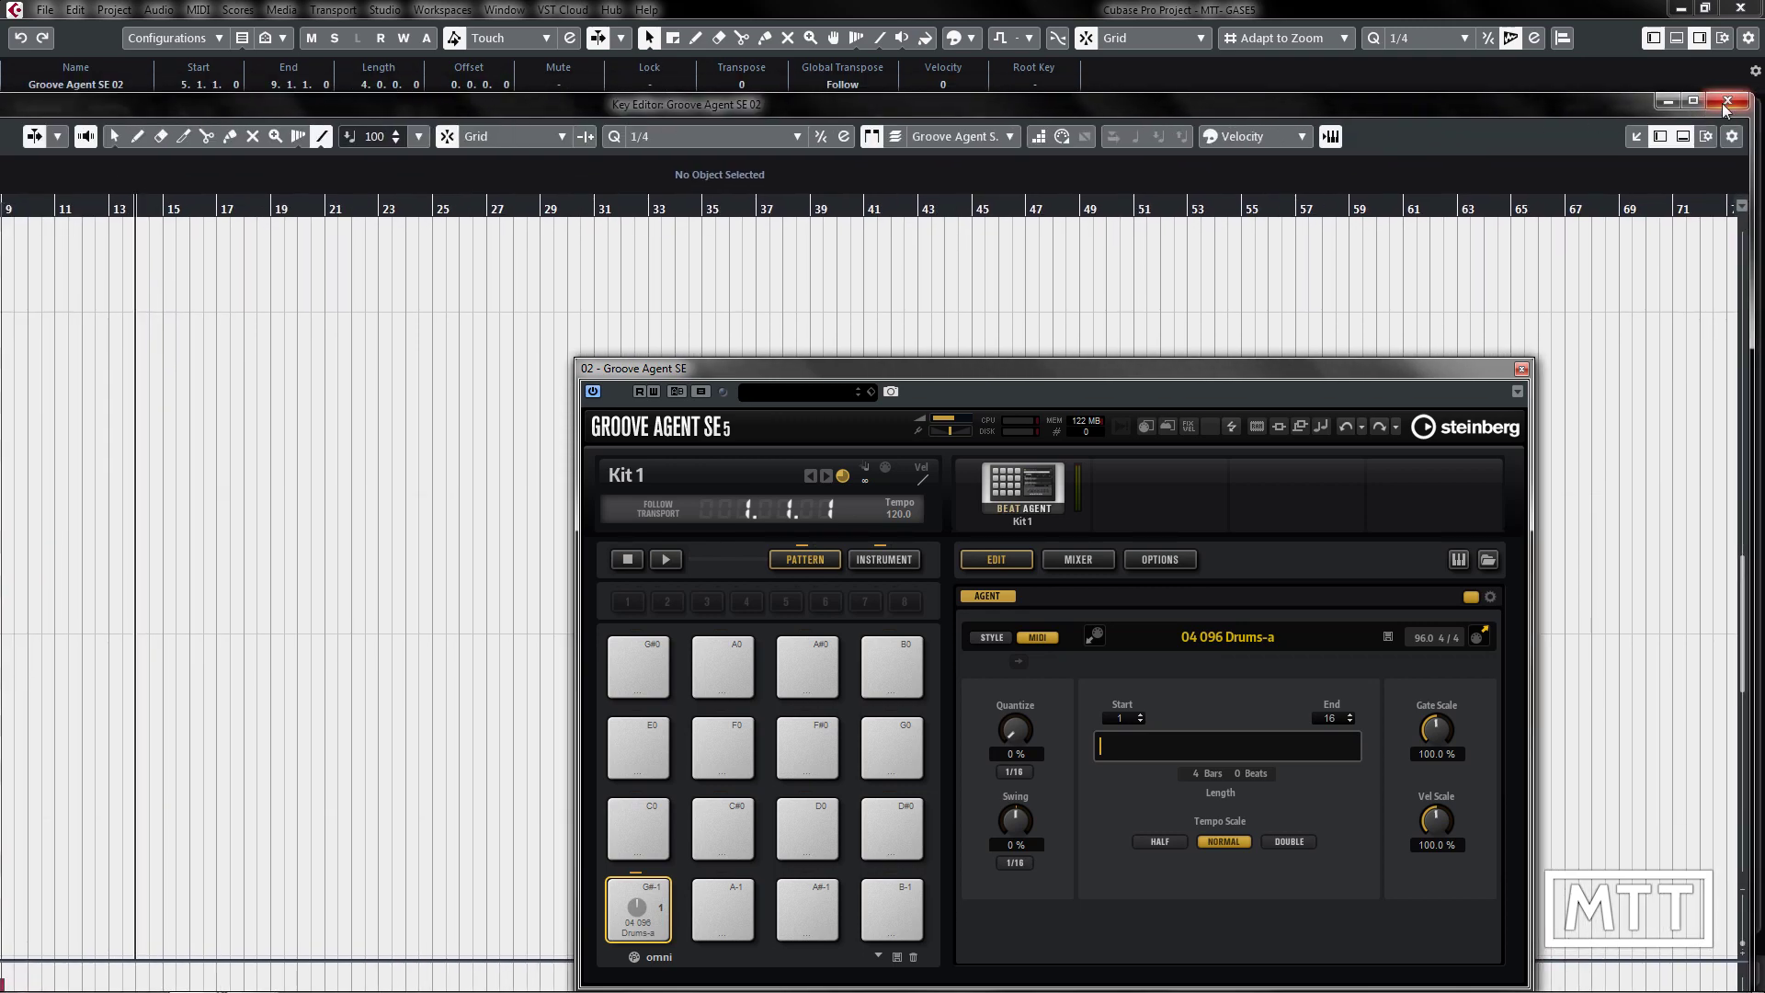
Loop bars 5–9, mute the original 04 096 Drums-a track and play from bar 5
left_click(1728, 101)
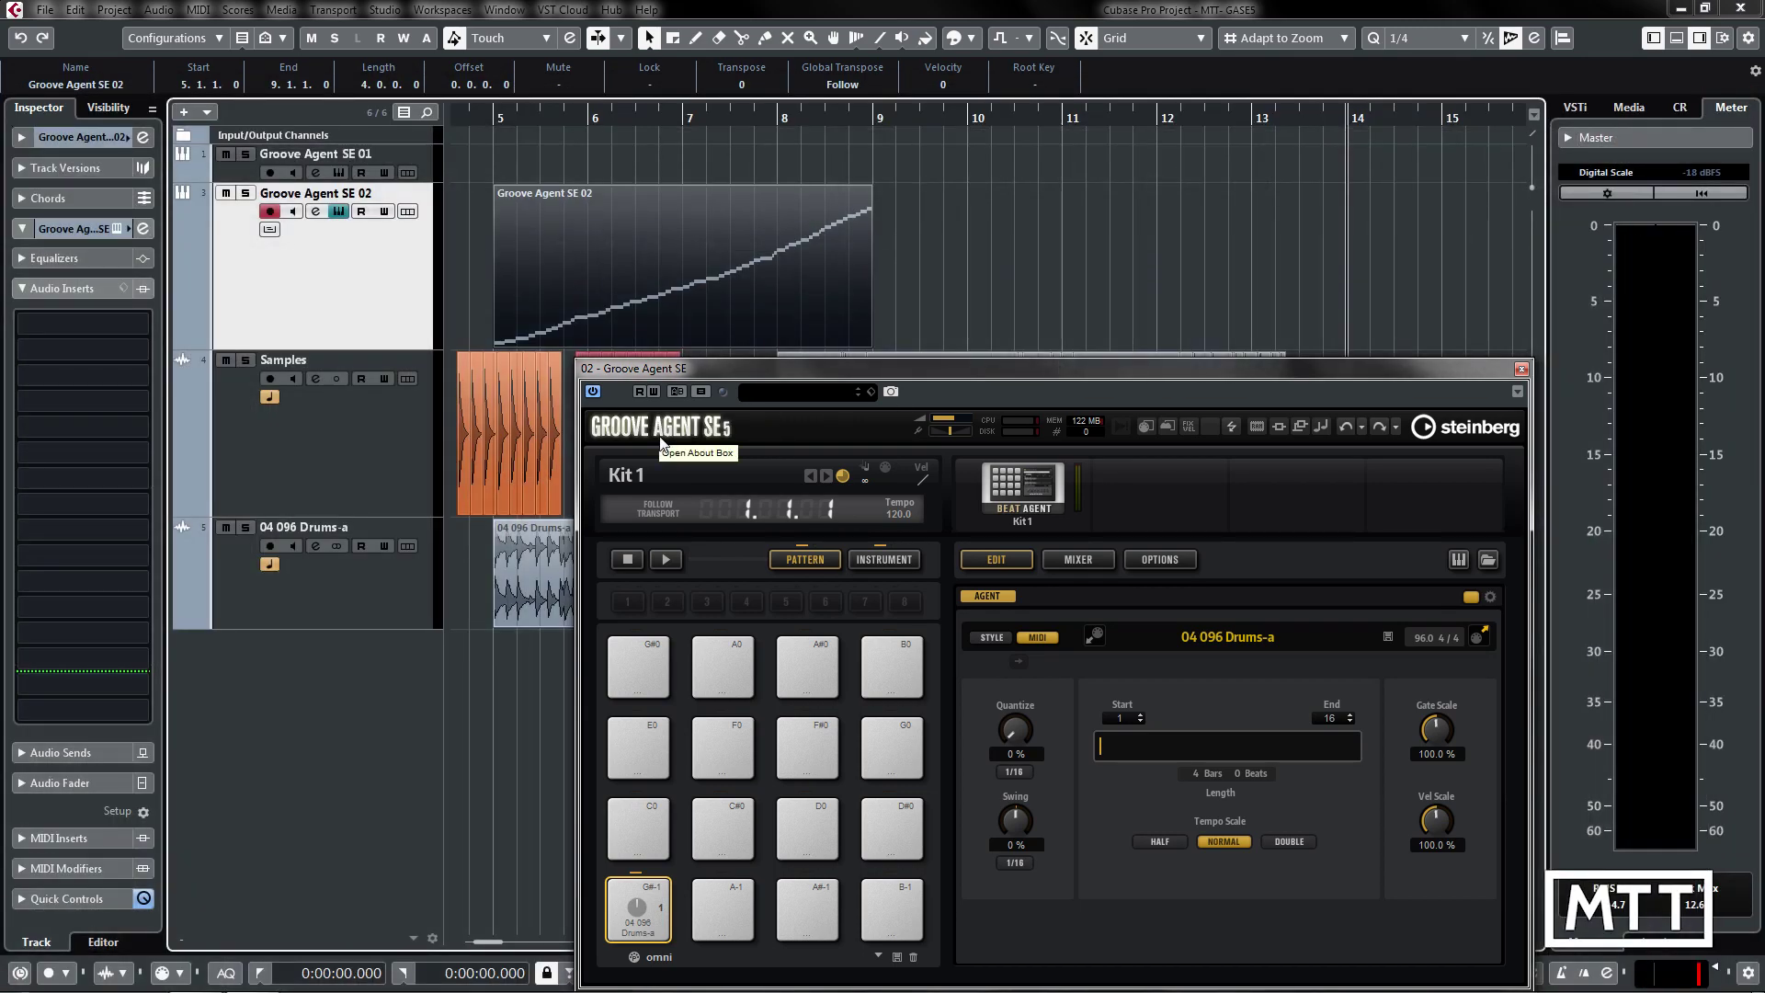
key("p")
key("KP_1")
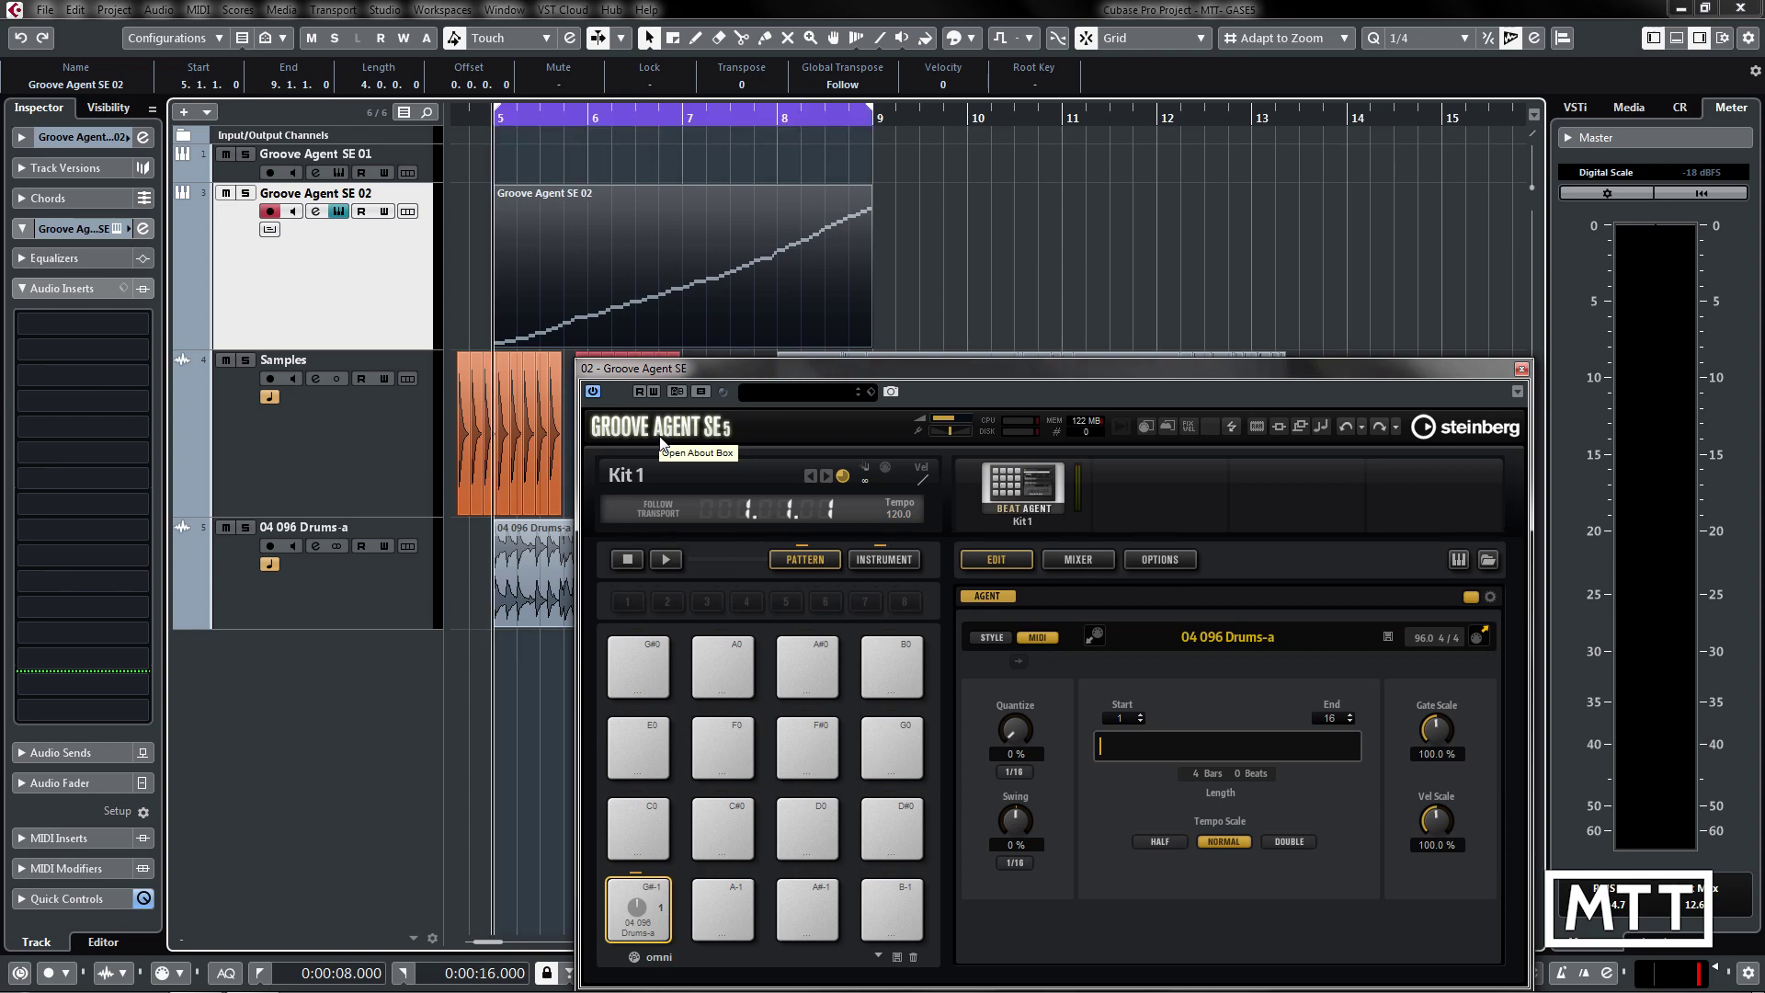
left_click(225, 527)
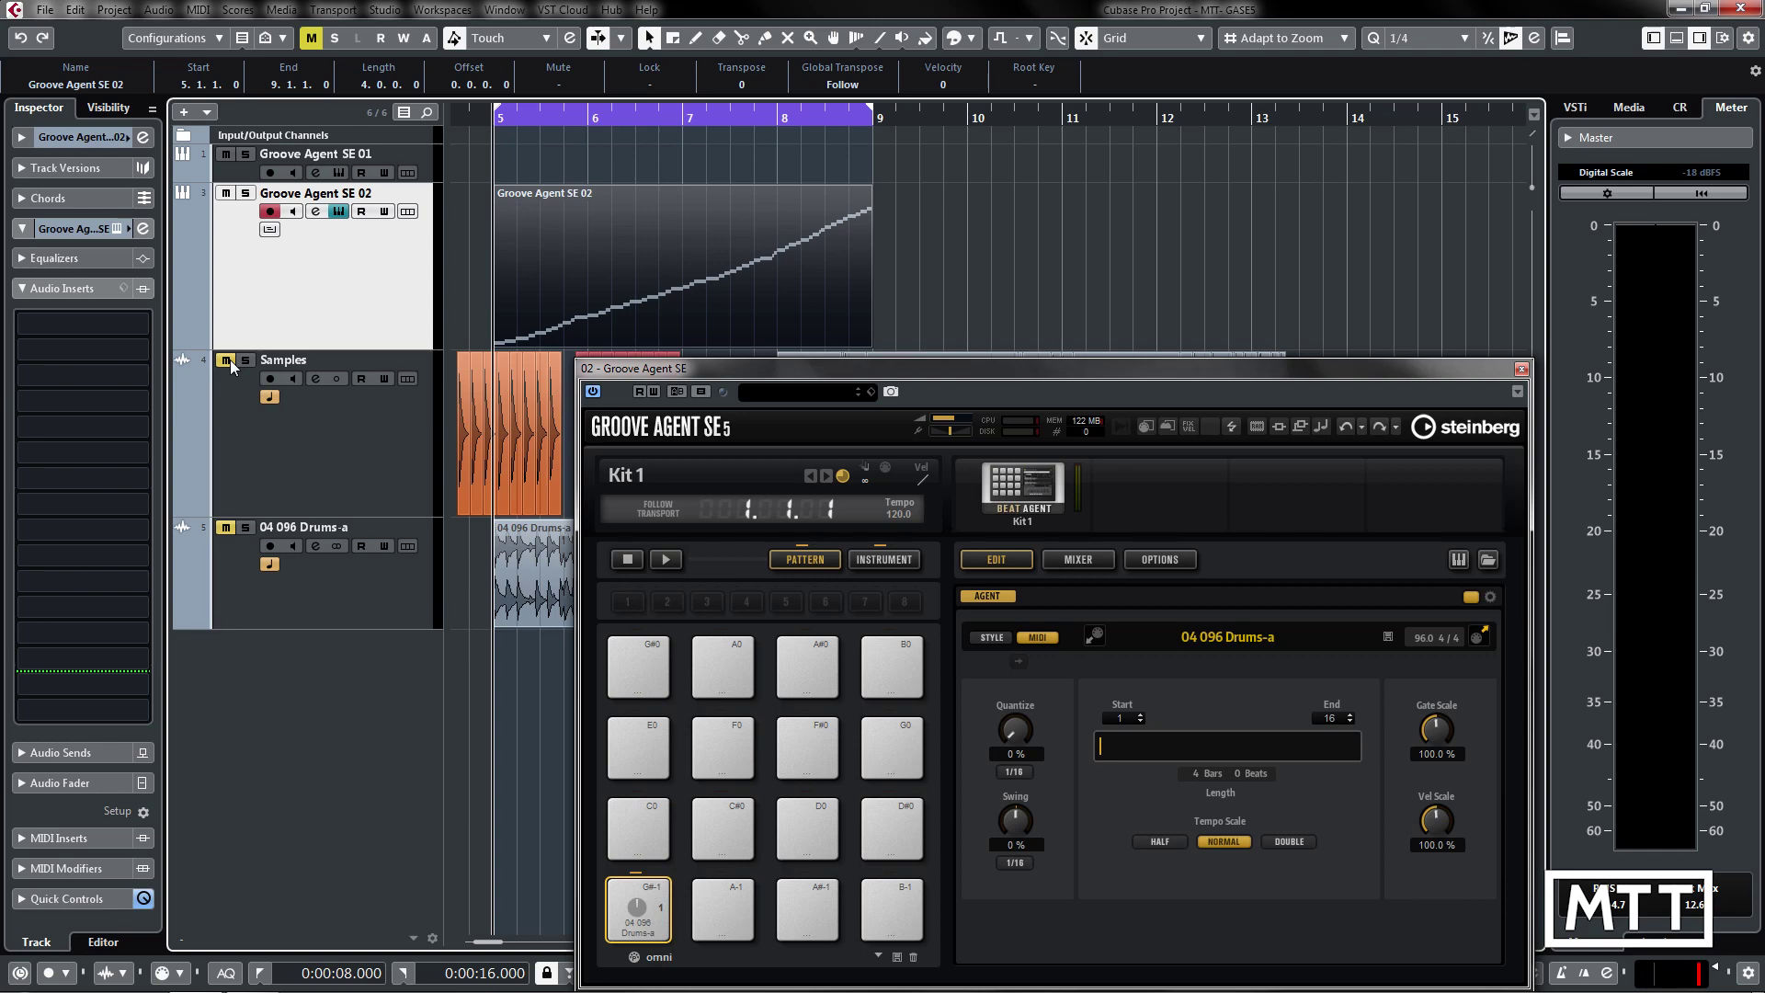
key("space")
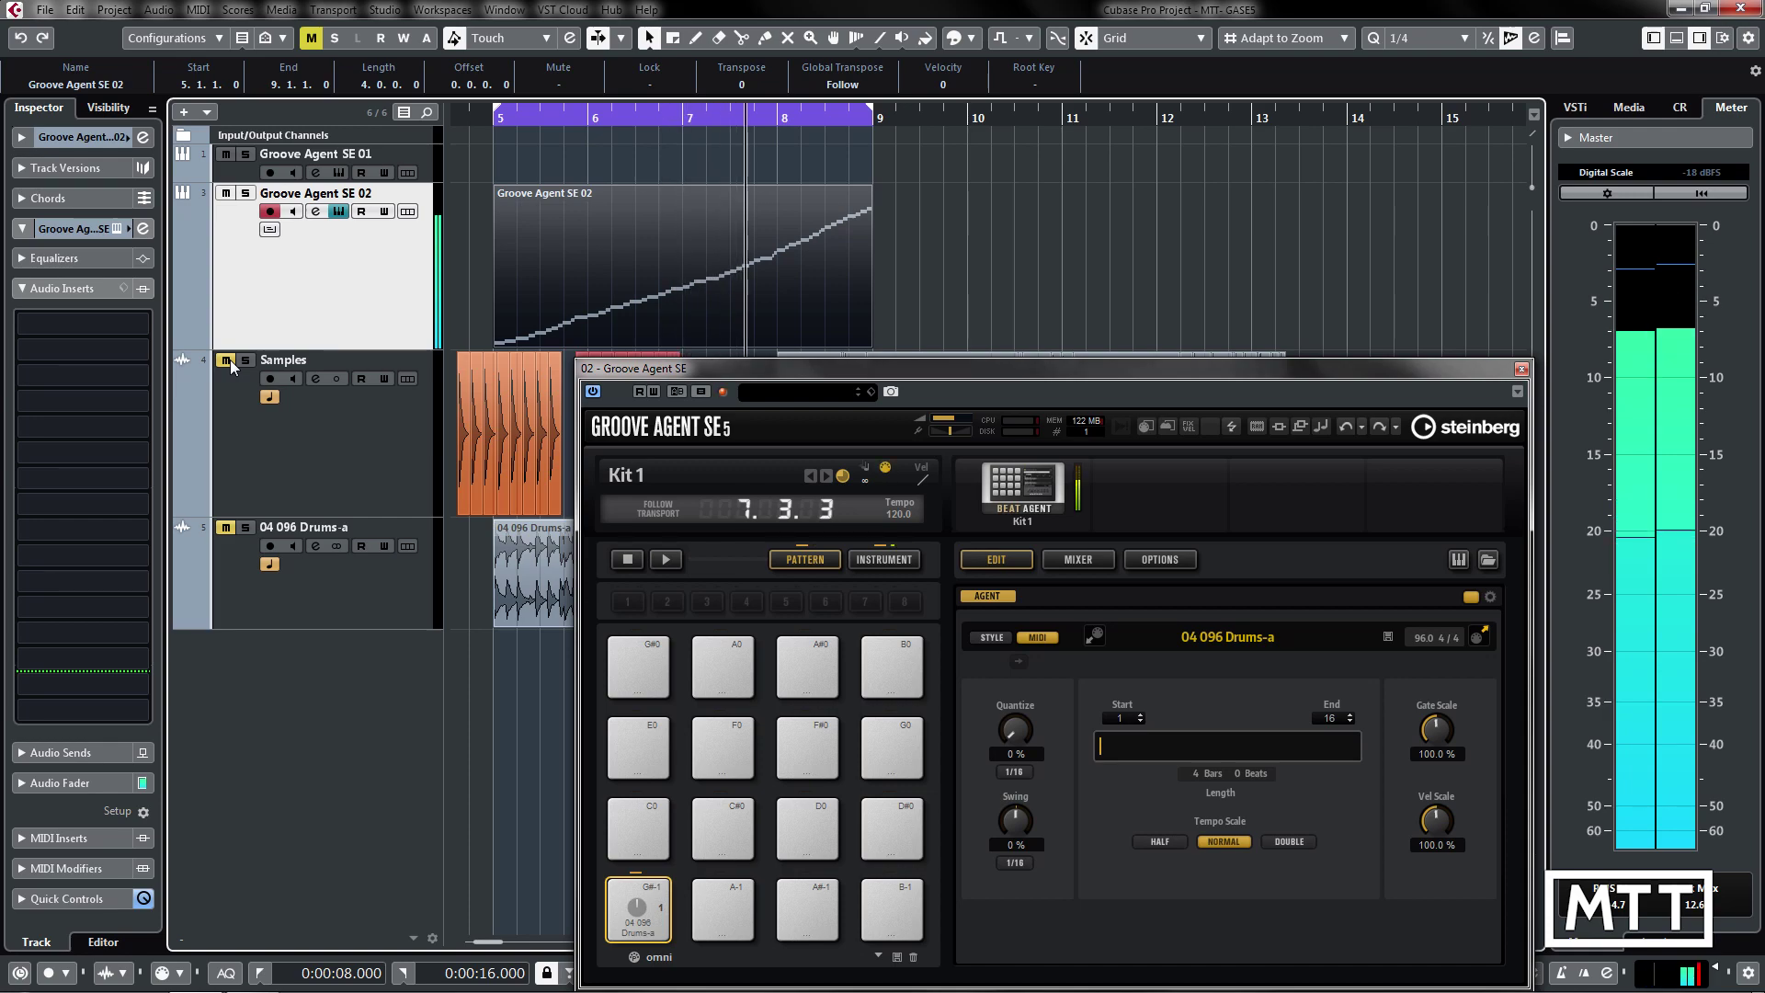
Show the slice pads, stop playback and shorten the cycle range to bars 5–6
left_click(876, 559)
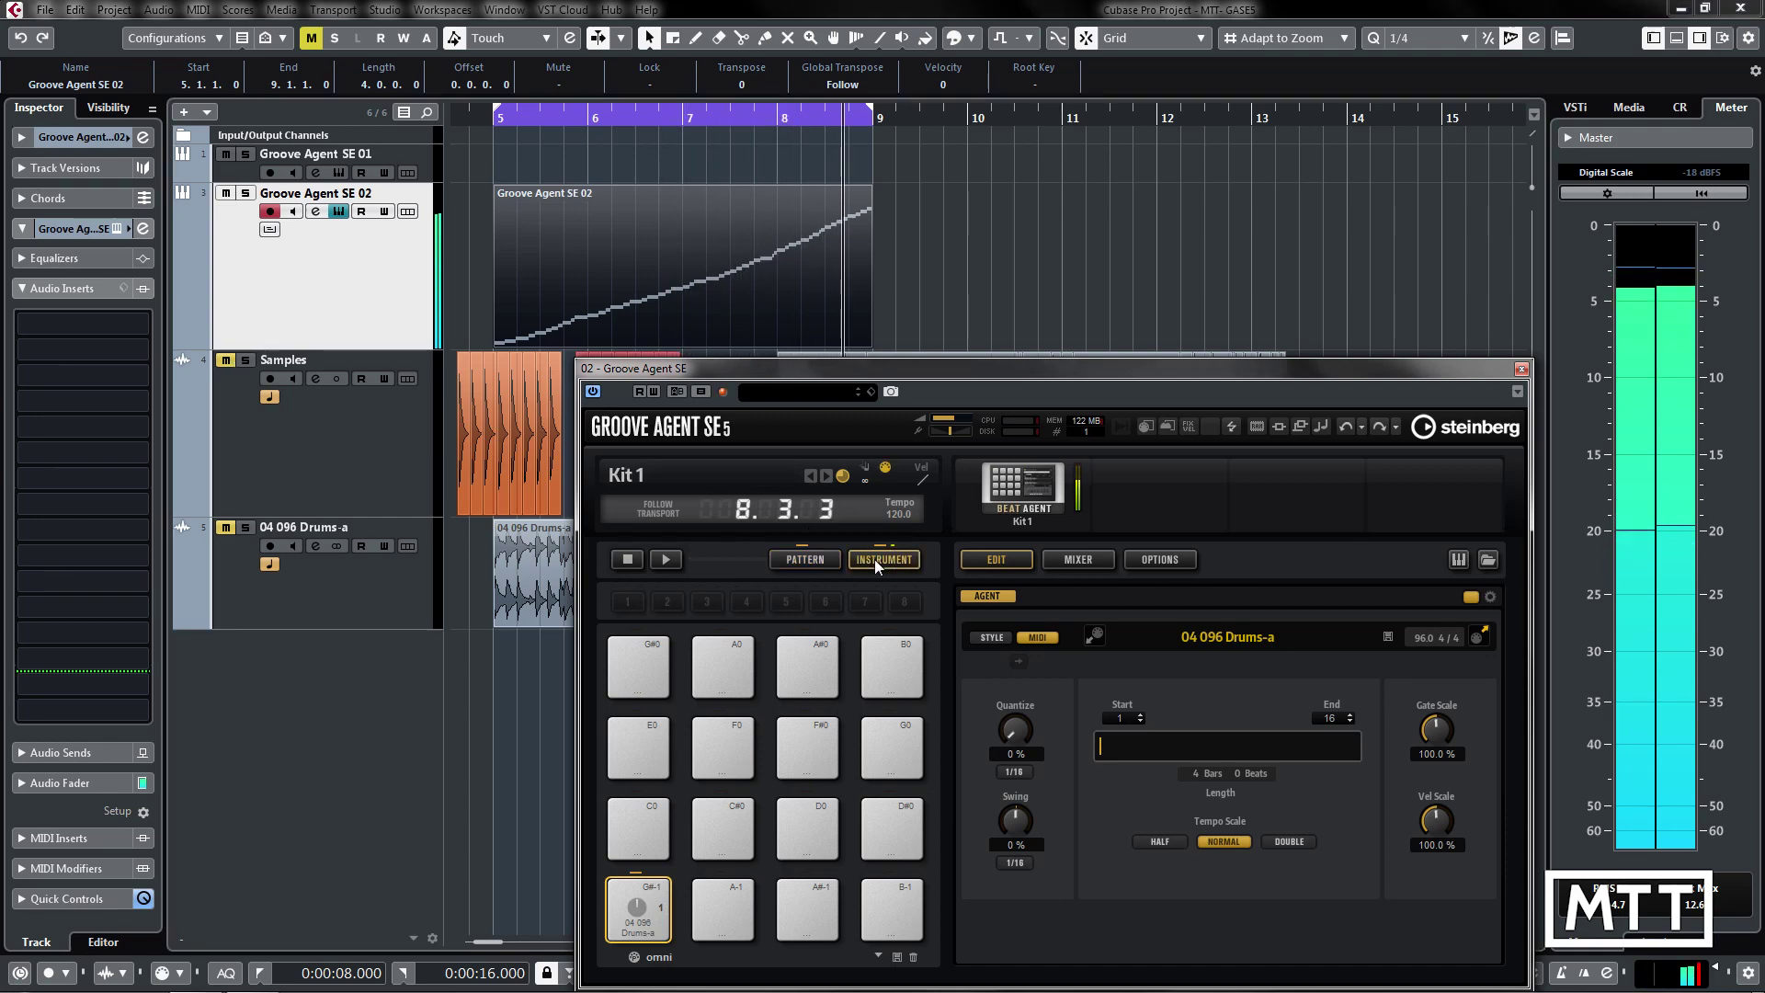
left_click_drag(964, 373, 918, 312)
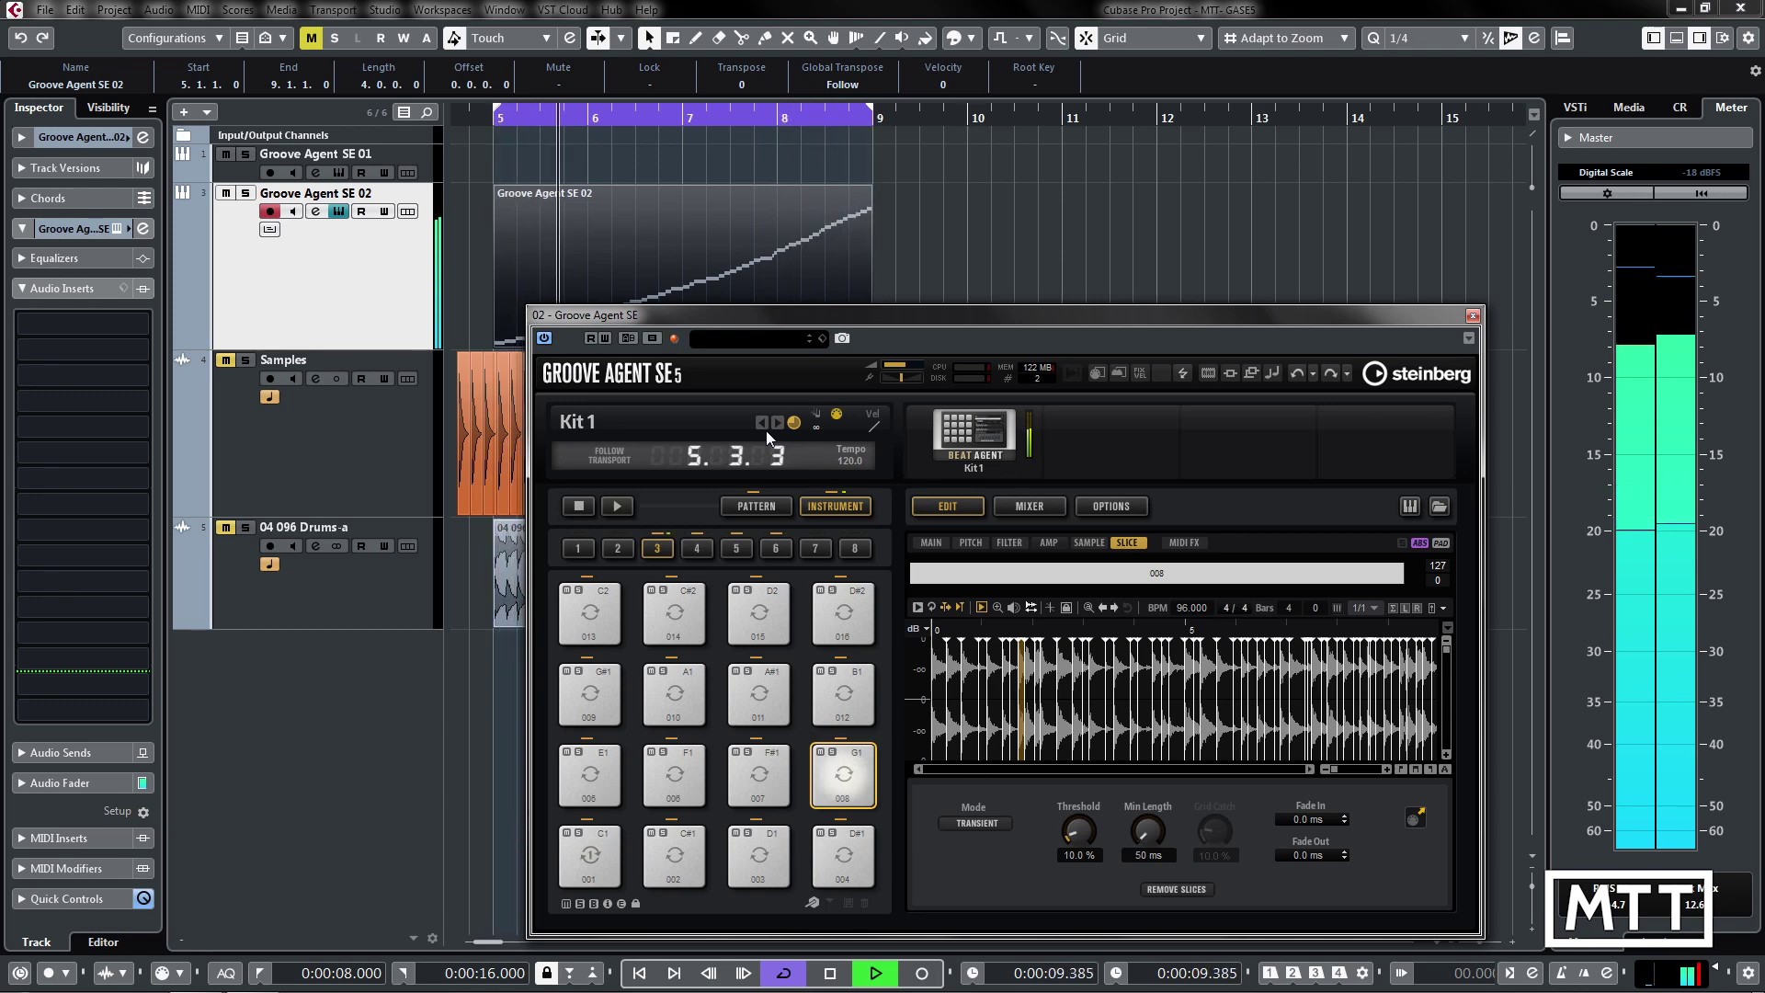
key("space")
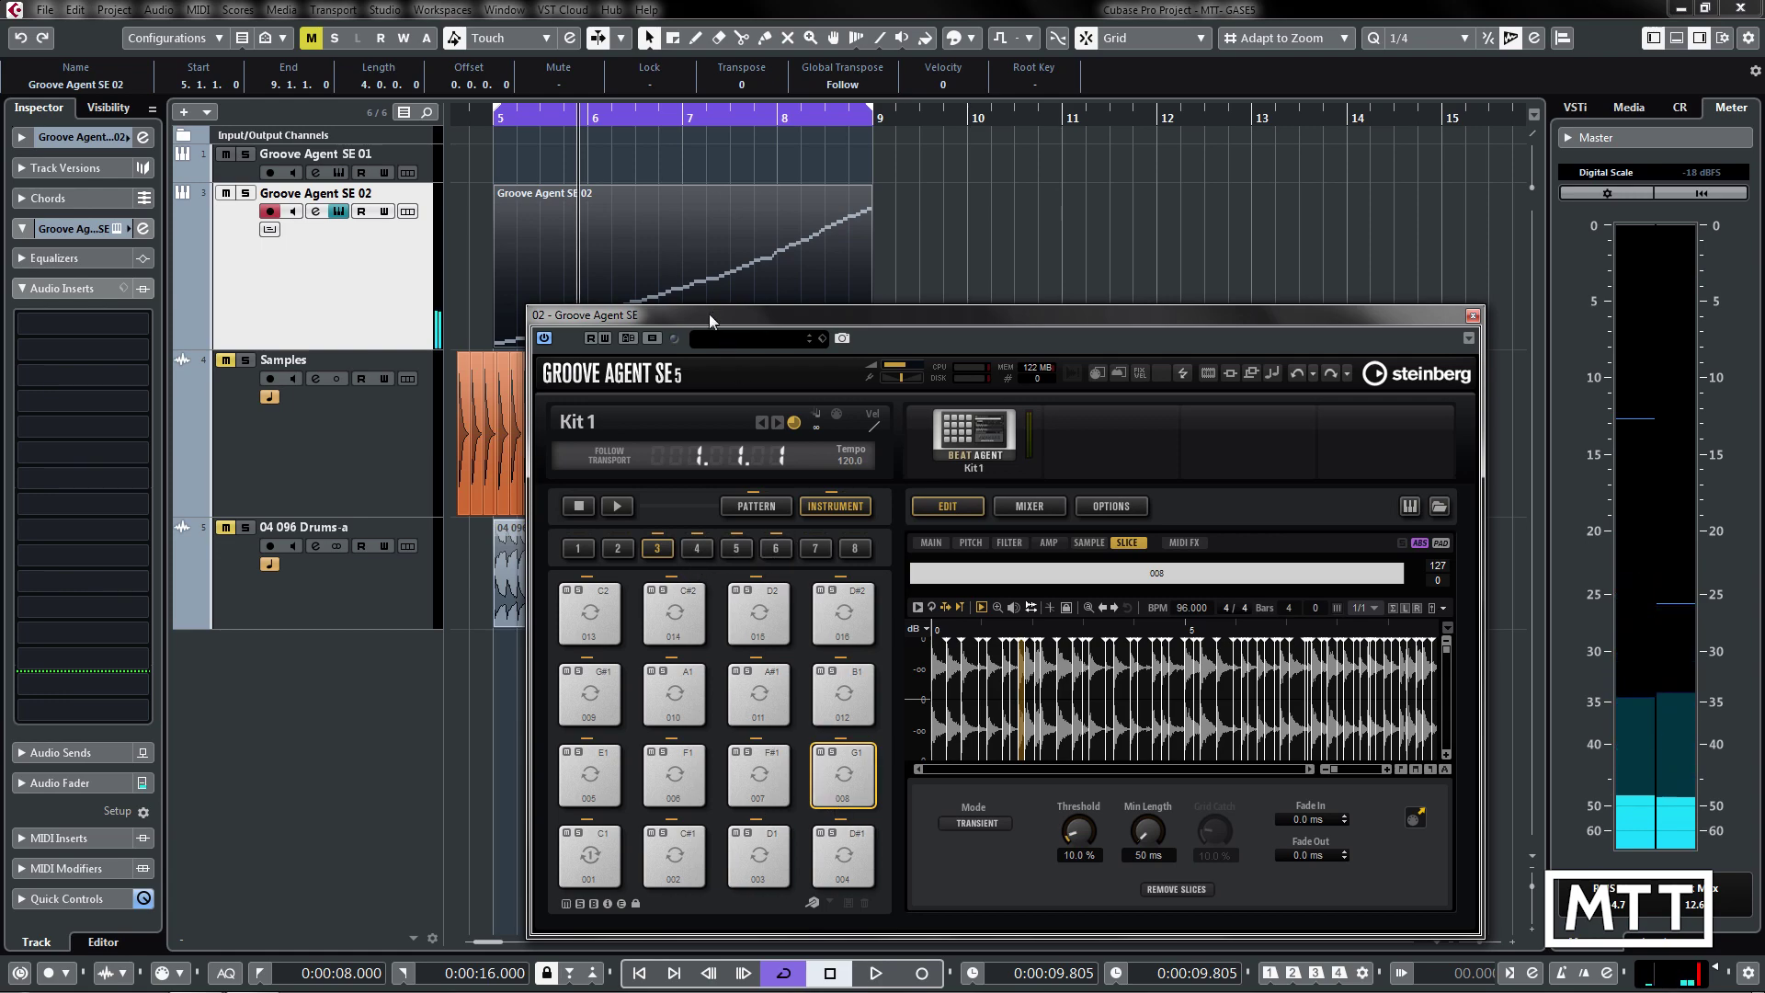
left_click_drag(709, 313, 713, 413)
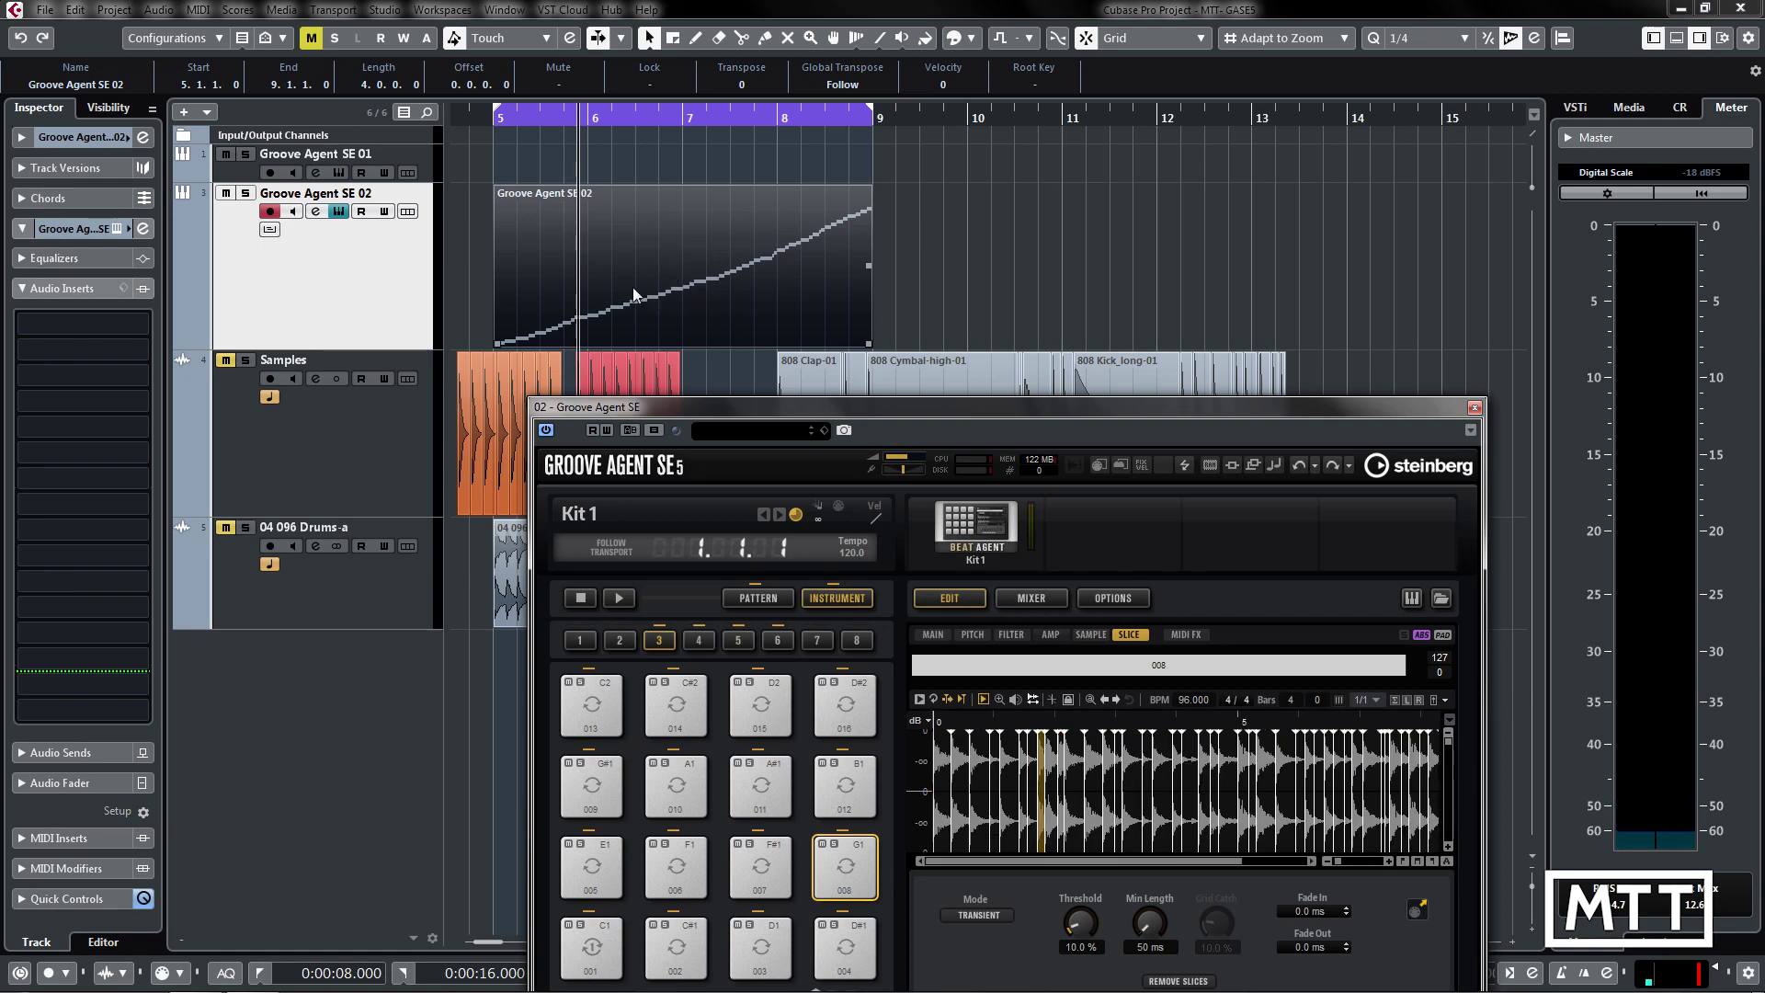
left_click(581, 115, "alt")
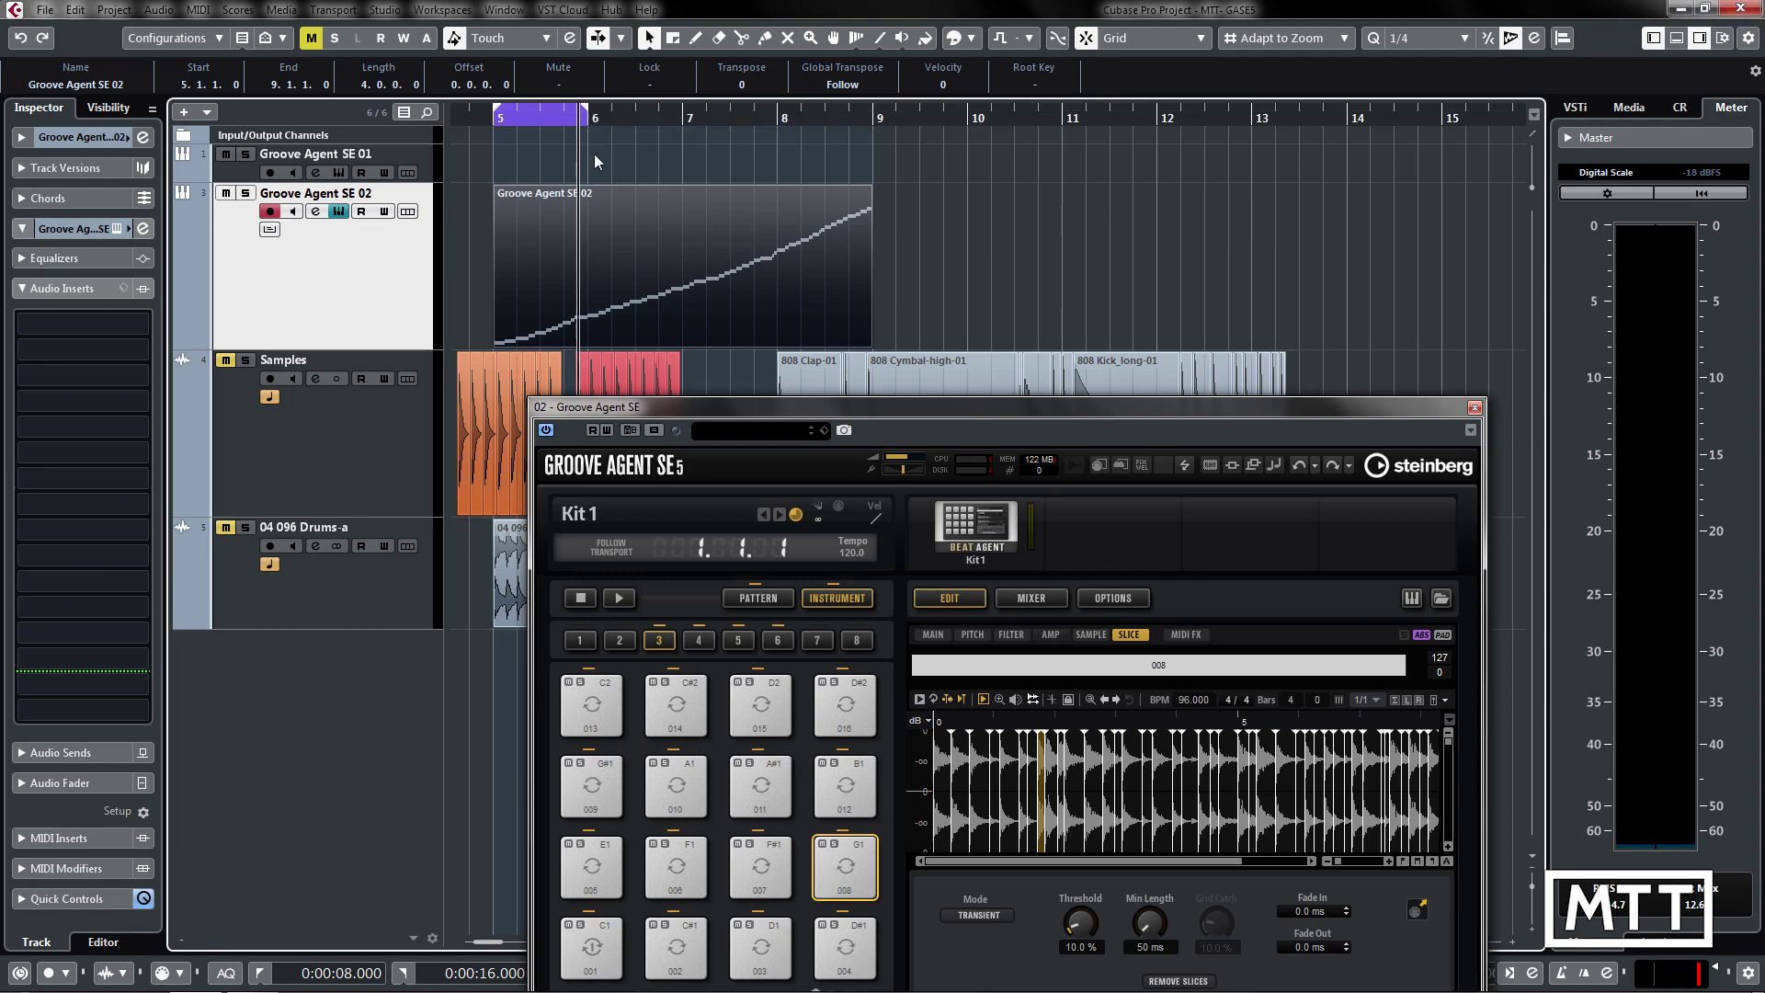
Close Groove Agent, enlarge the Key Editor and zoom in horizontally on the staircase notes
double_click(567, 261)
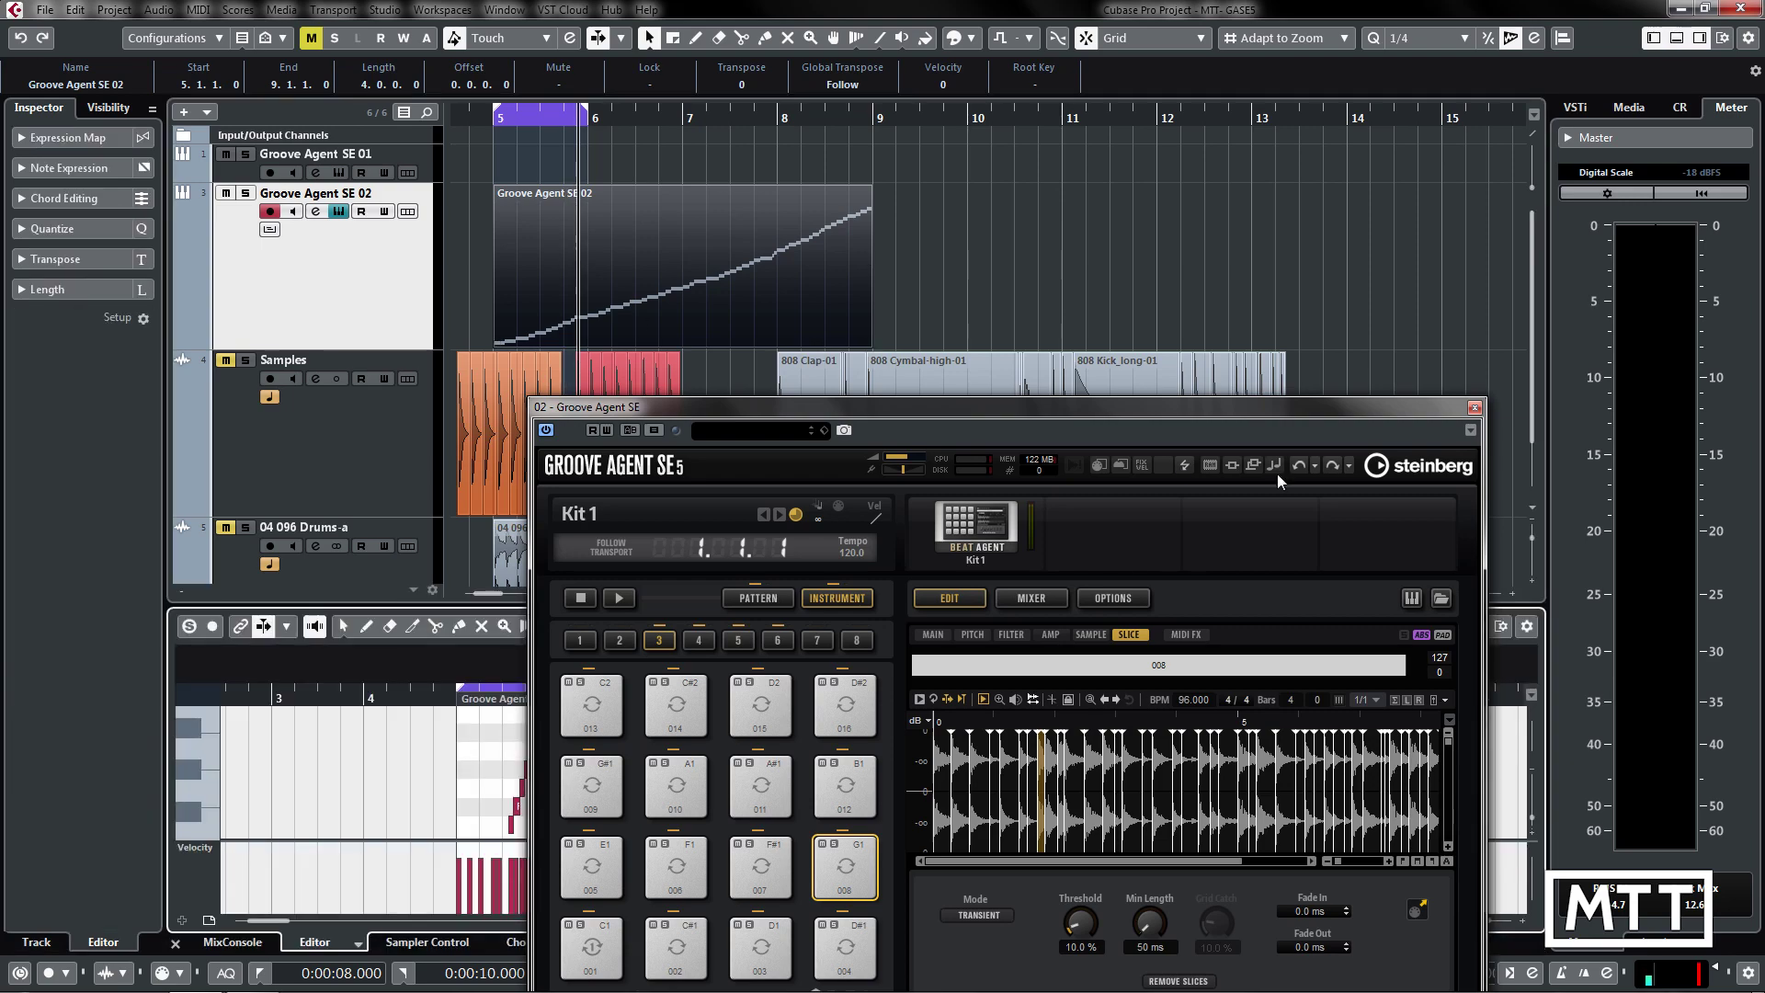
left_click(1475, 407)
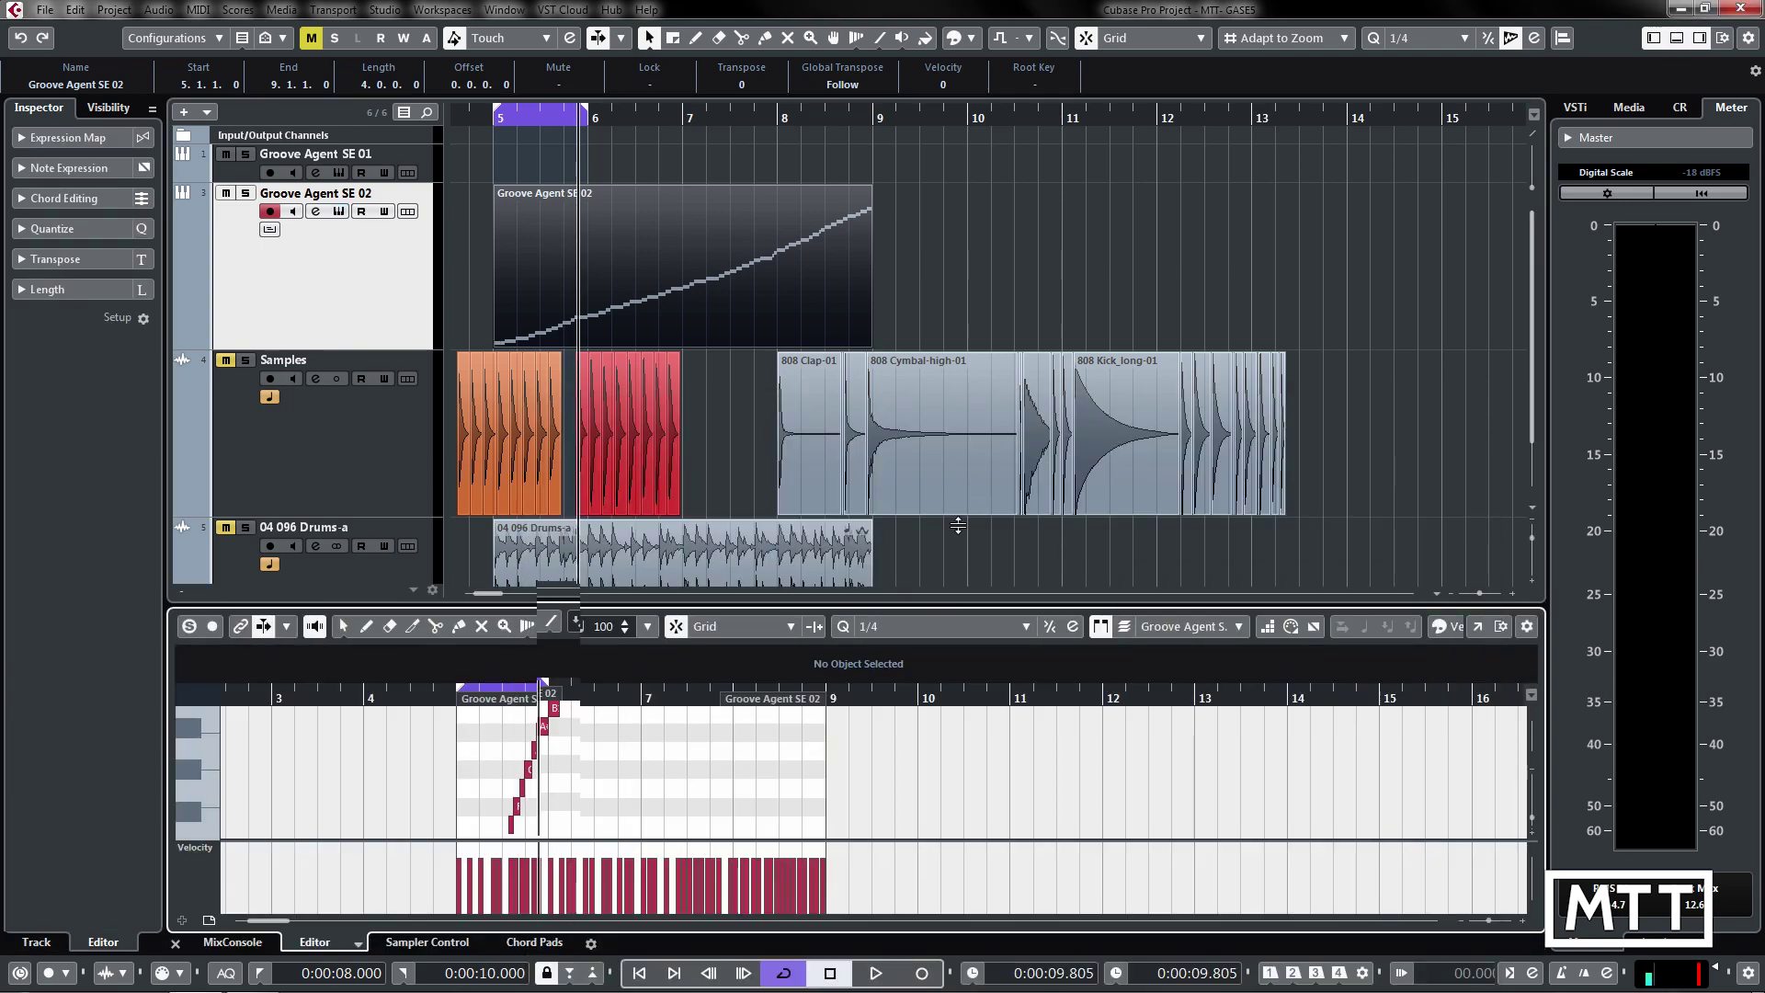
left_click_drag(942, 605, 969, 185)
key("h")
key("h")
key("h")
key("h")
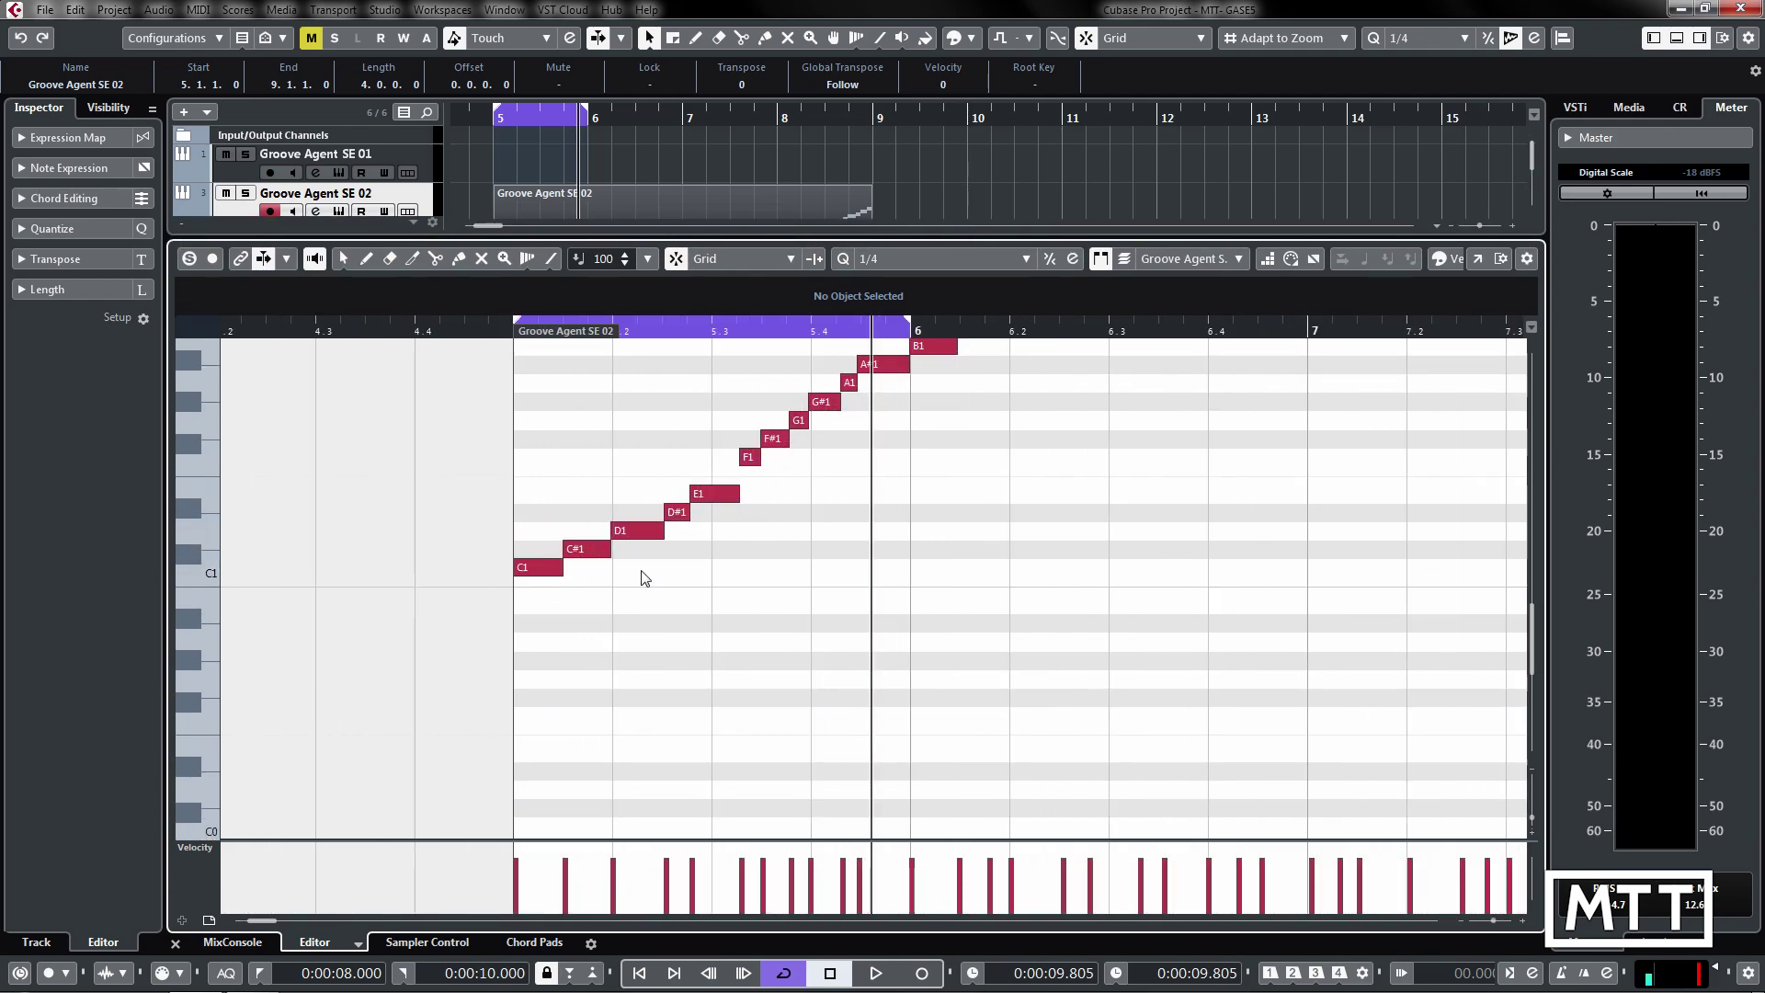
Audition the staircase notes from C1 up to G#1, then D1 and D#1 again
left_click(542, 568)
left_click(591, 556)
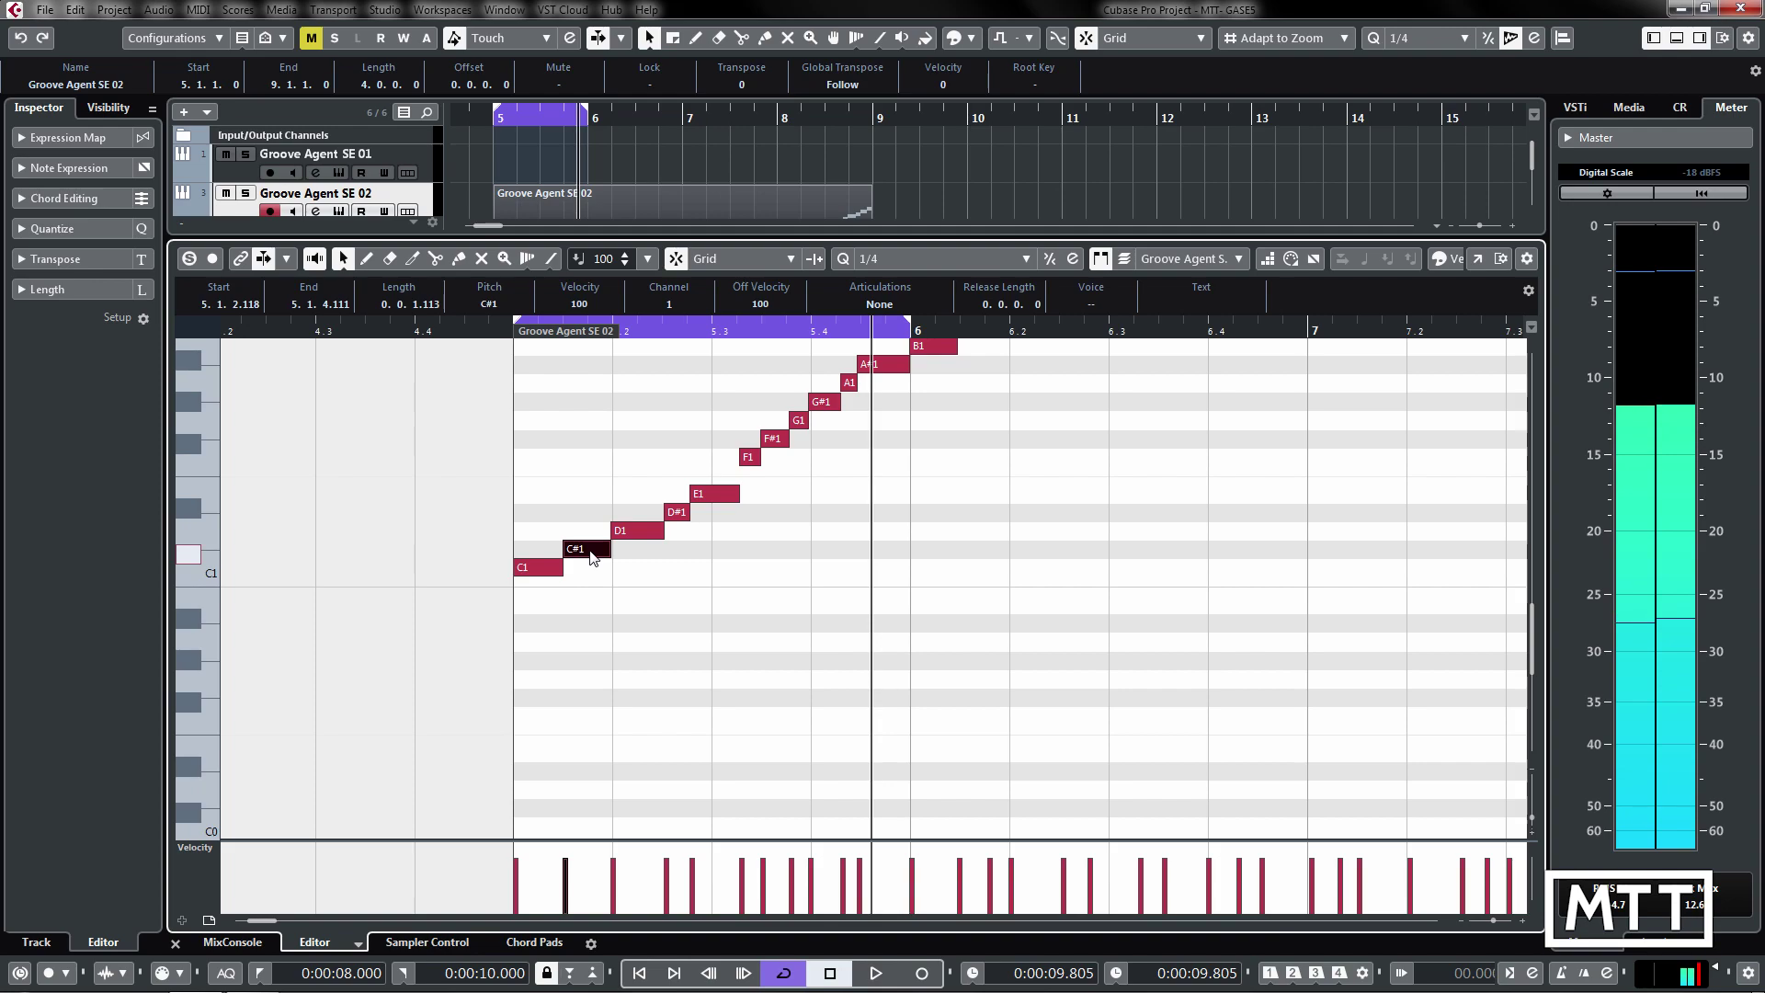
left_click(636, 532)
left_click(677, 512)
left_click(712, 495)
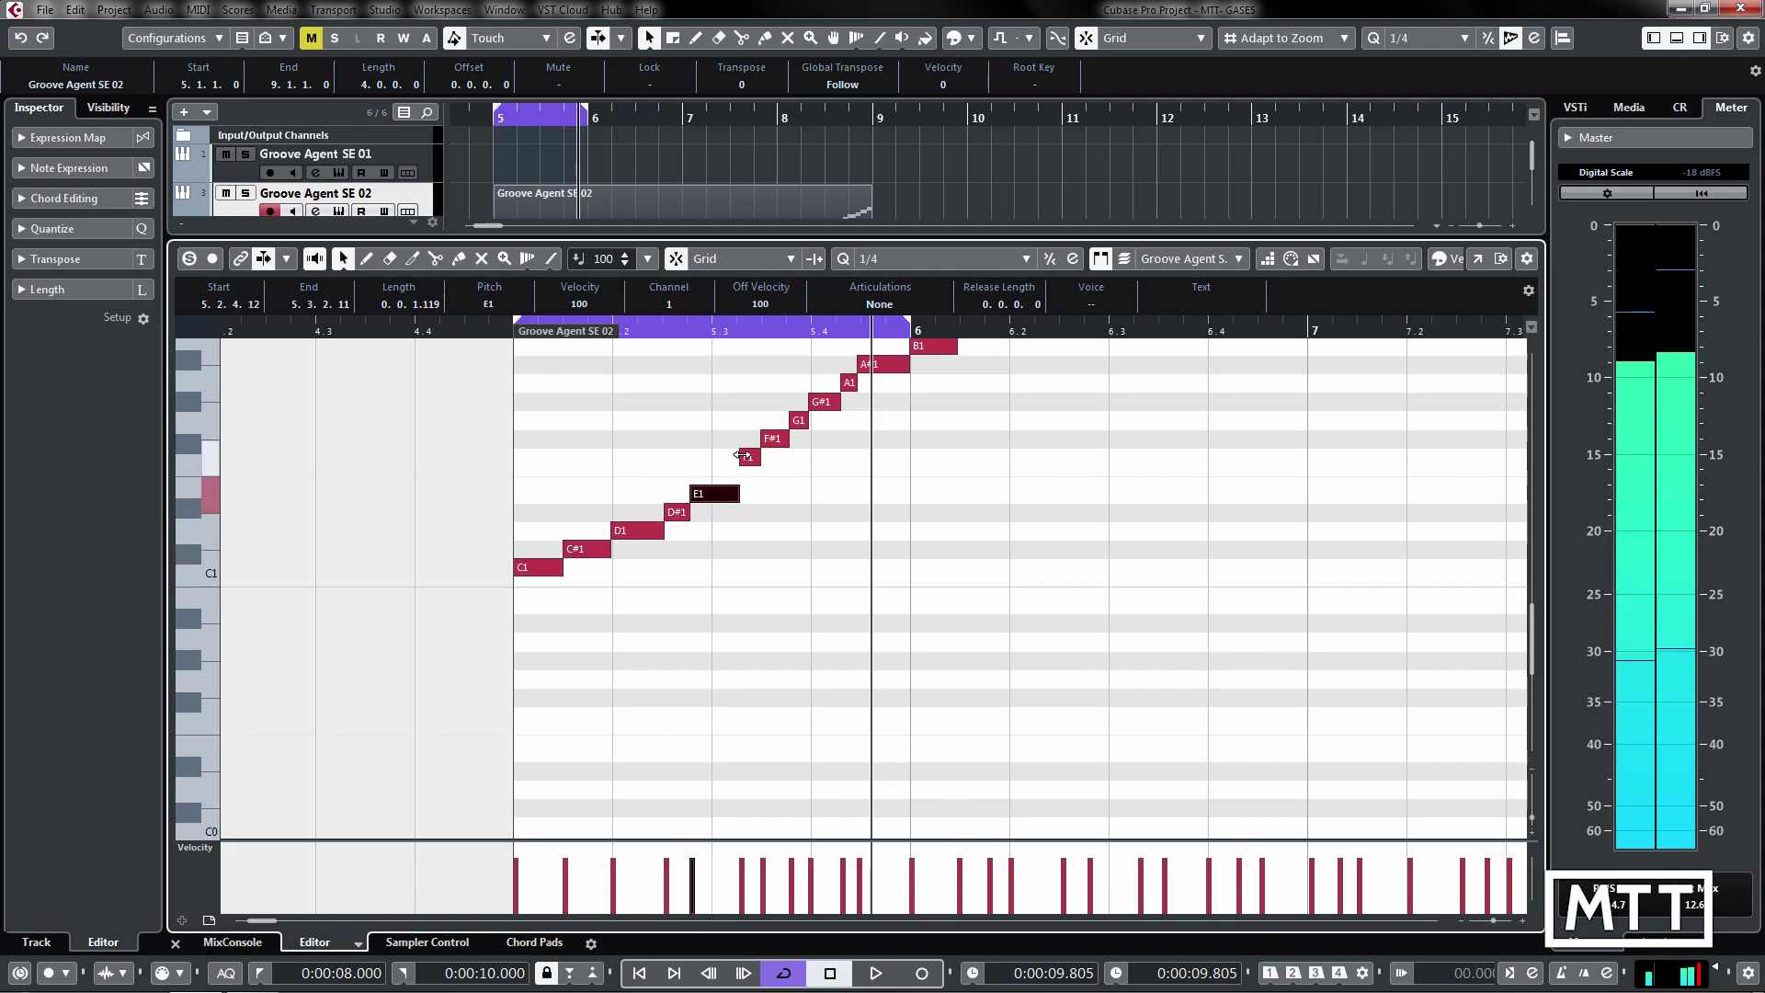
left_click(749, 457)
left_click(774, 438)
left_click(798, 420)
left_click(821, 405)
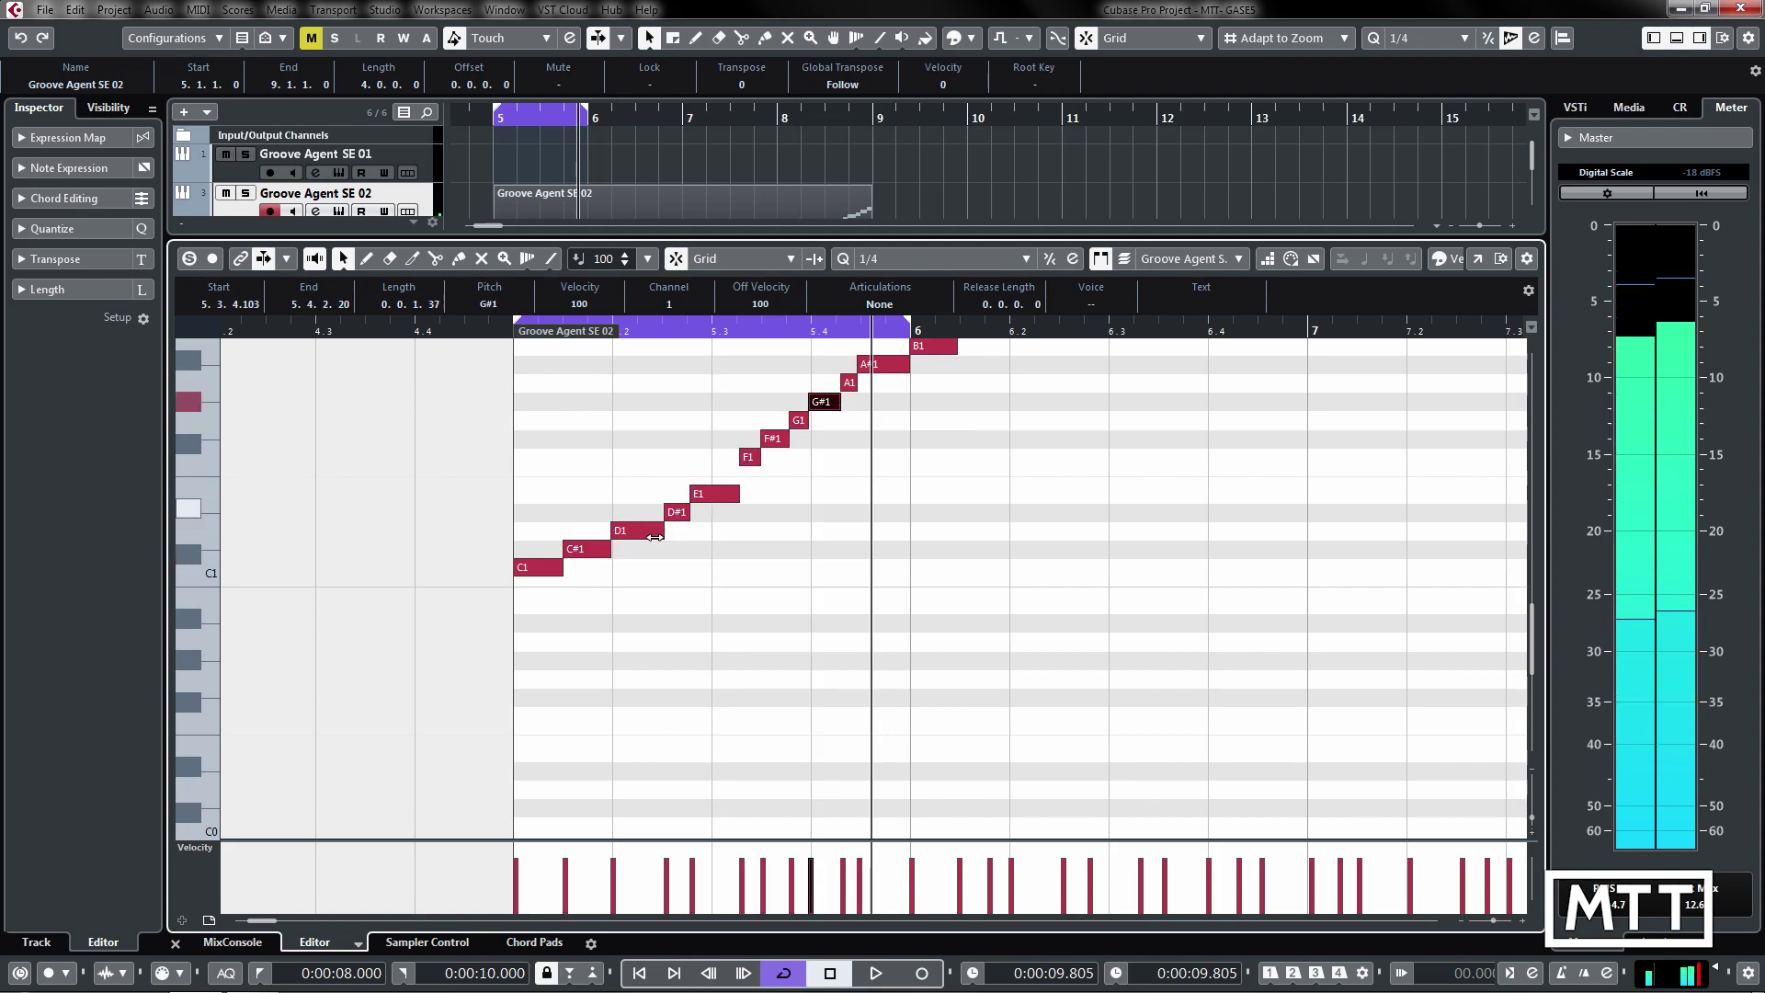
left_click(655, 531)
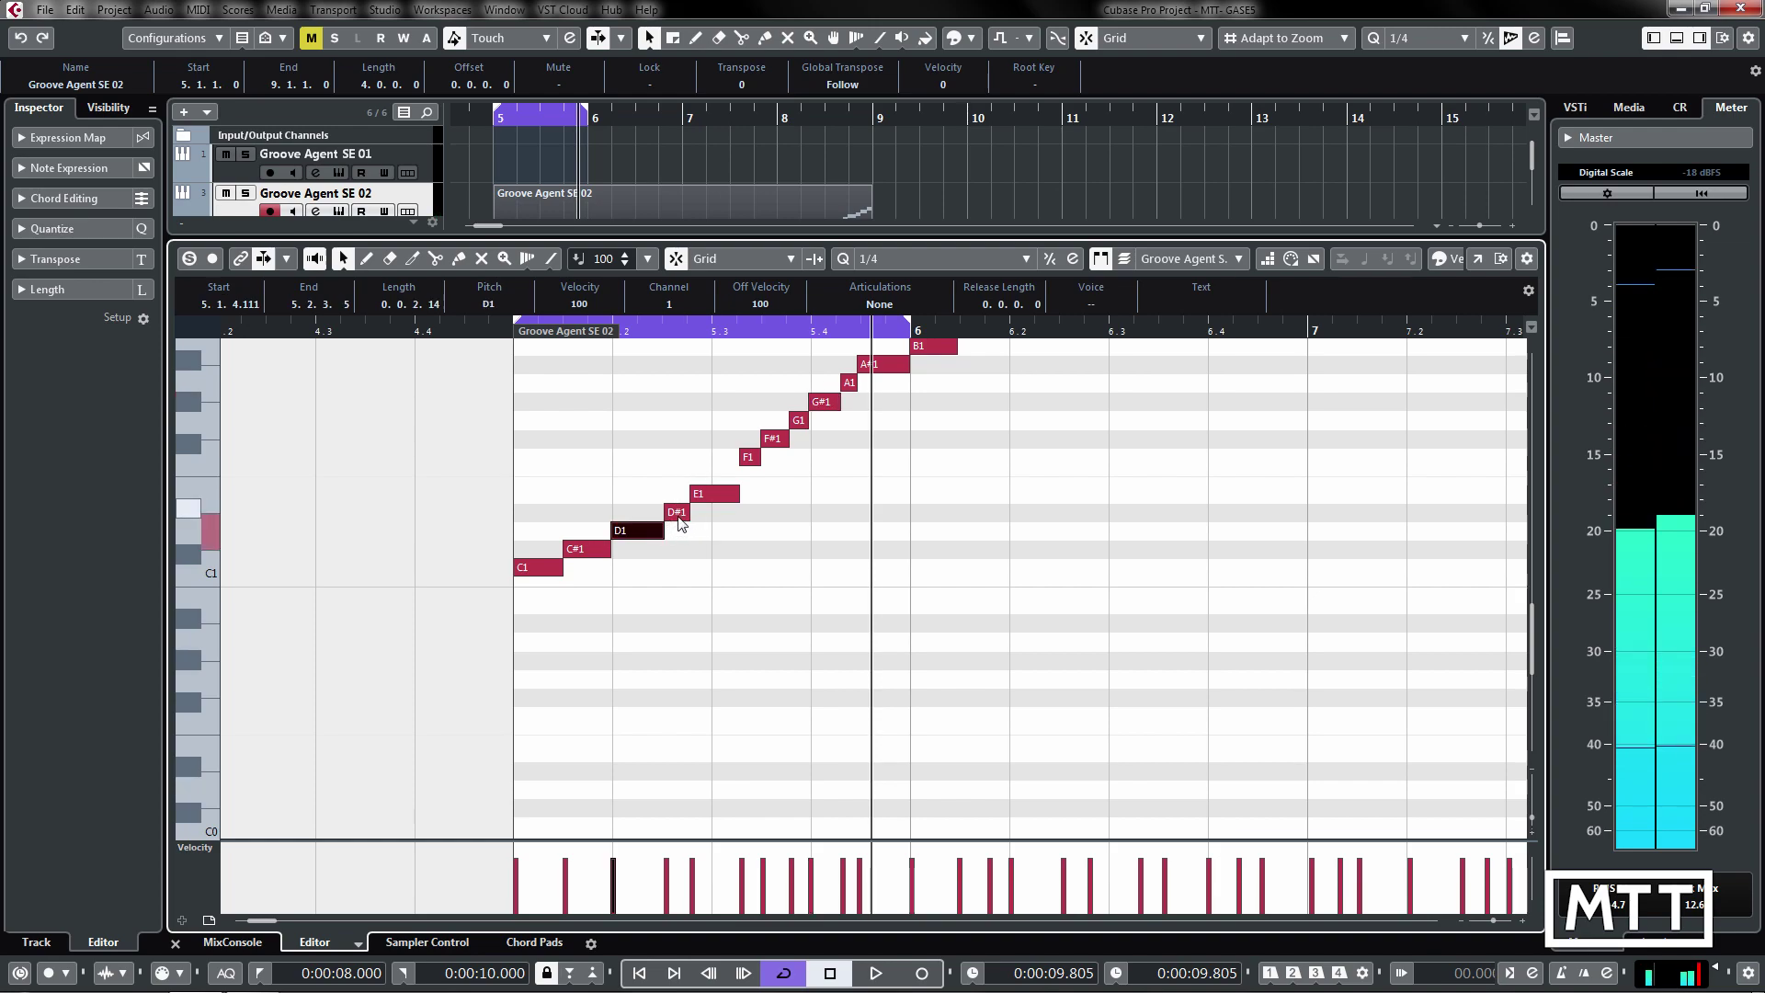
left_click(678, 514)
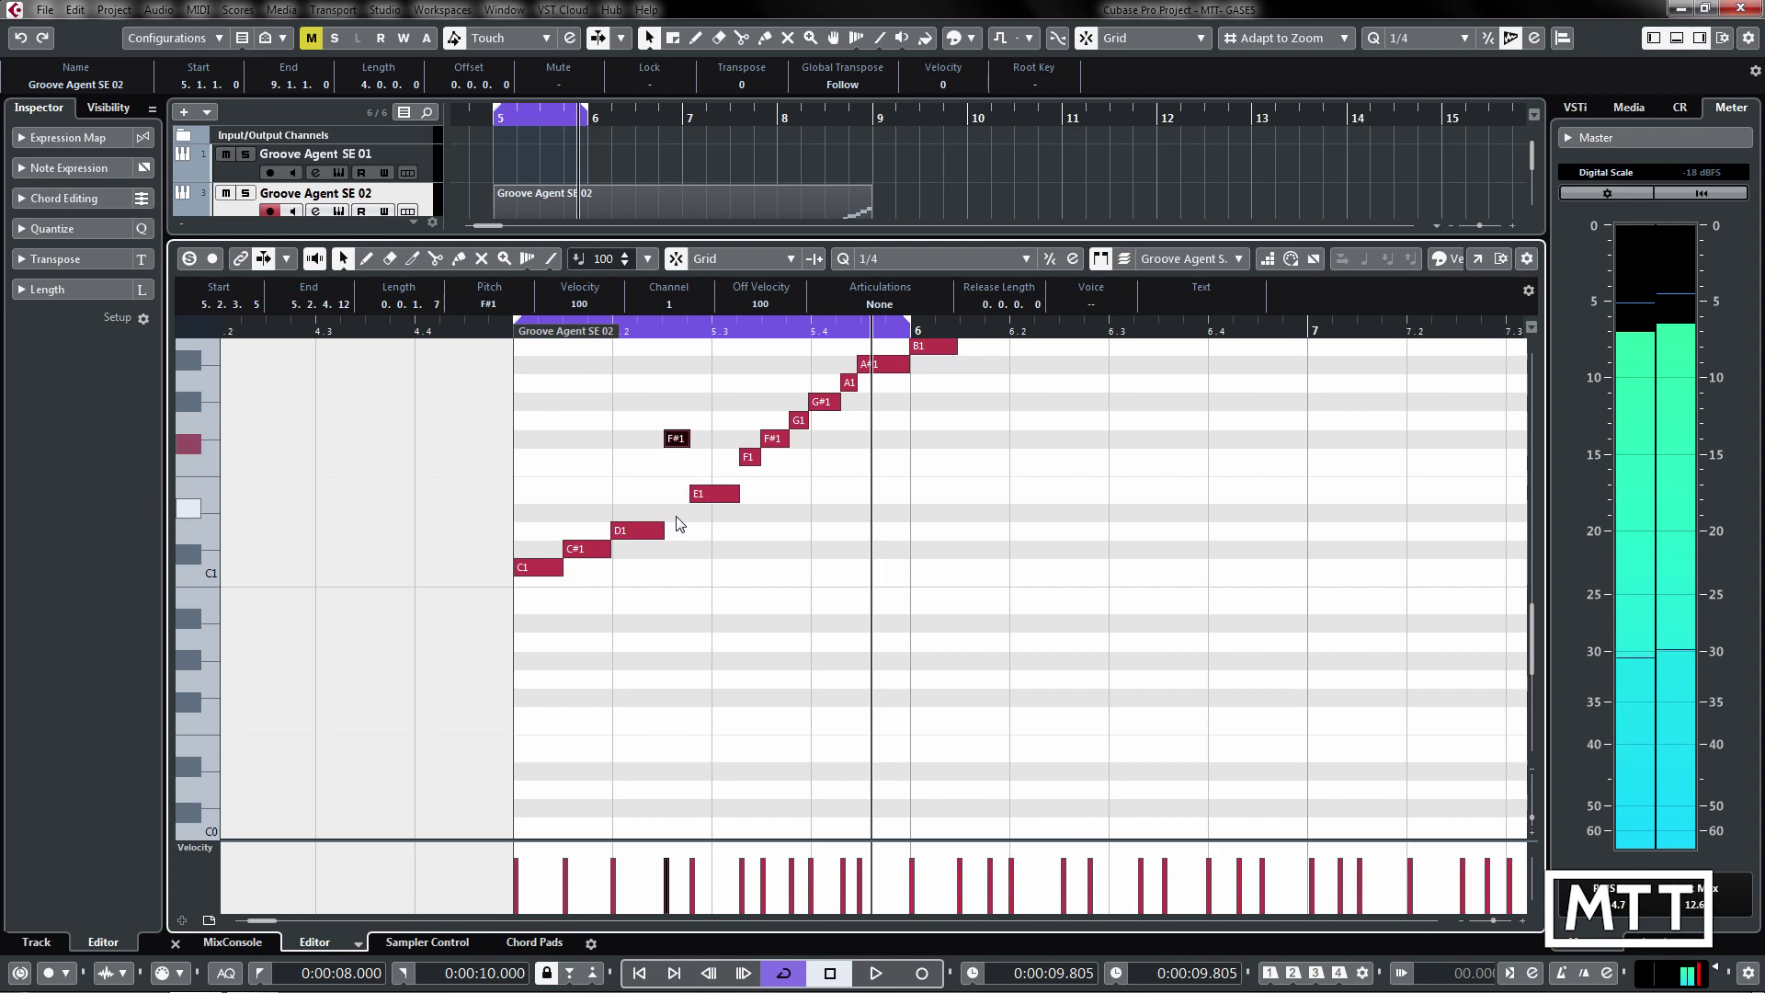
Lower one note to F1 and another to C#1, playing the part to hear the changes
key("Down")
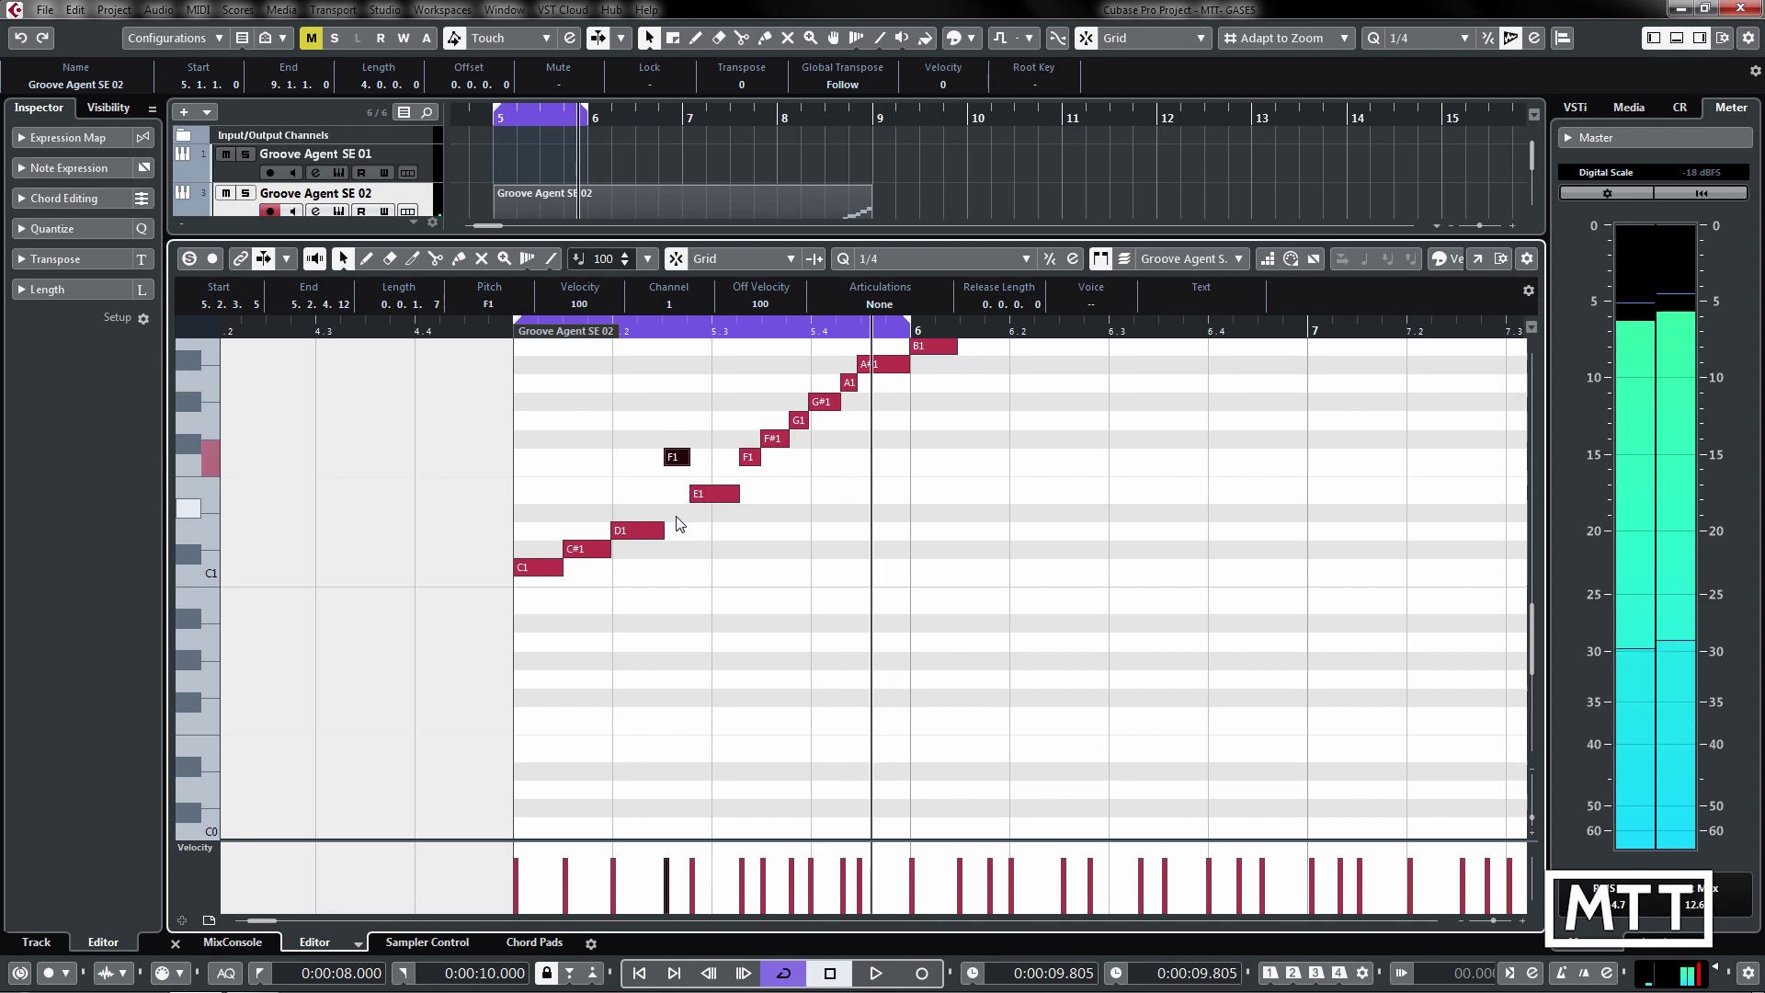
left_click(740, 460)
key("Down")
key("Down")
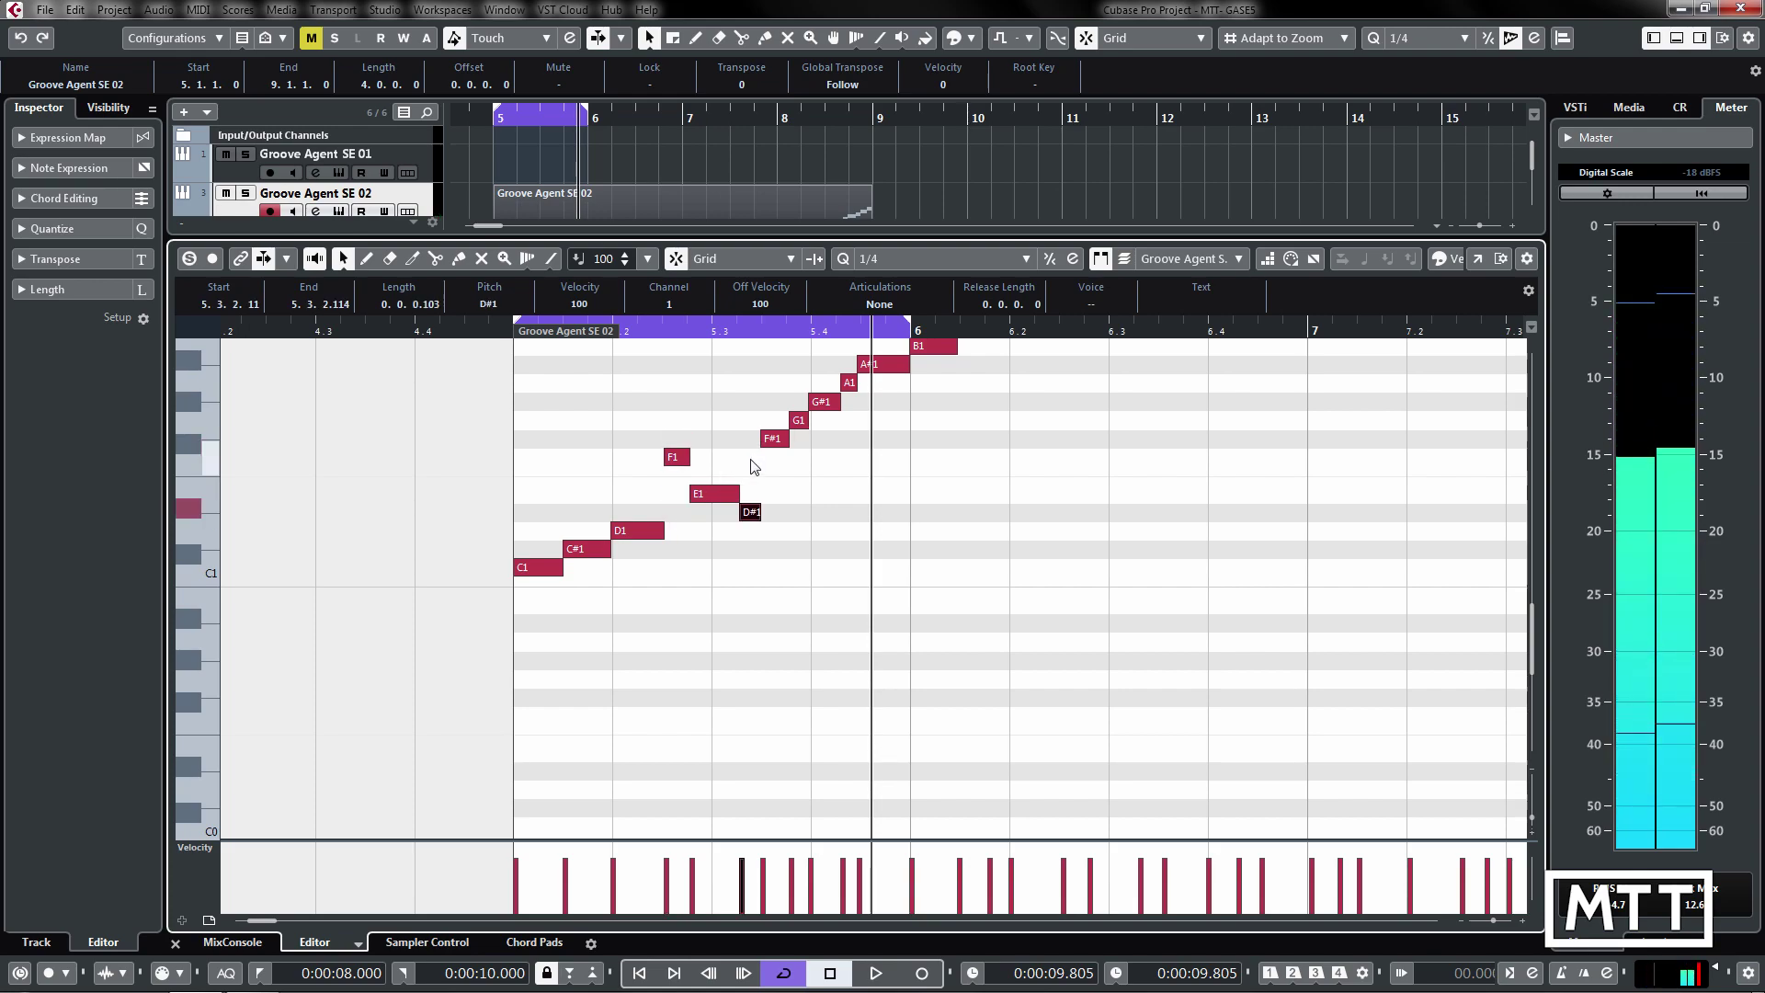
key("space")
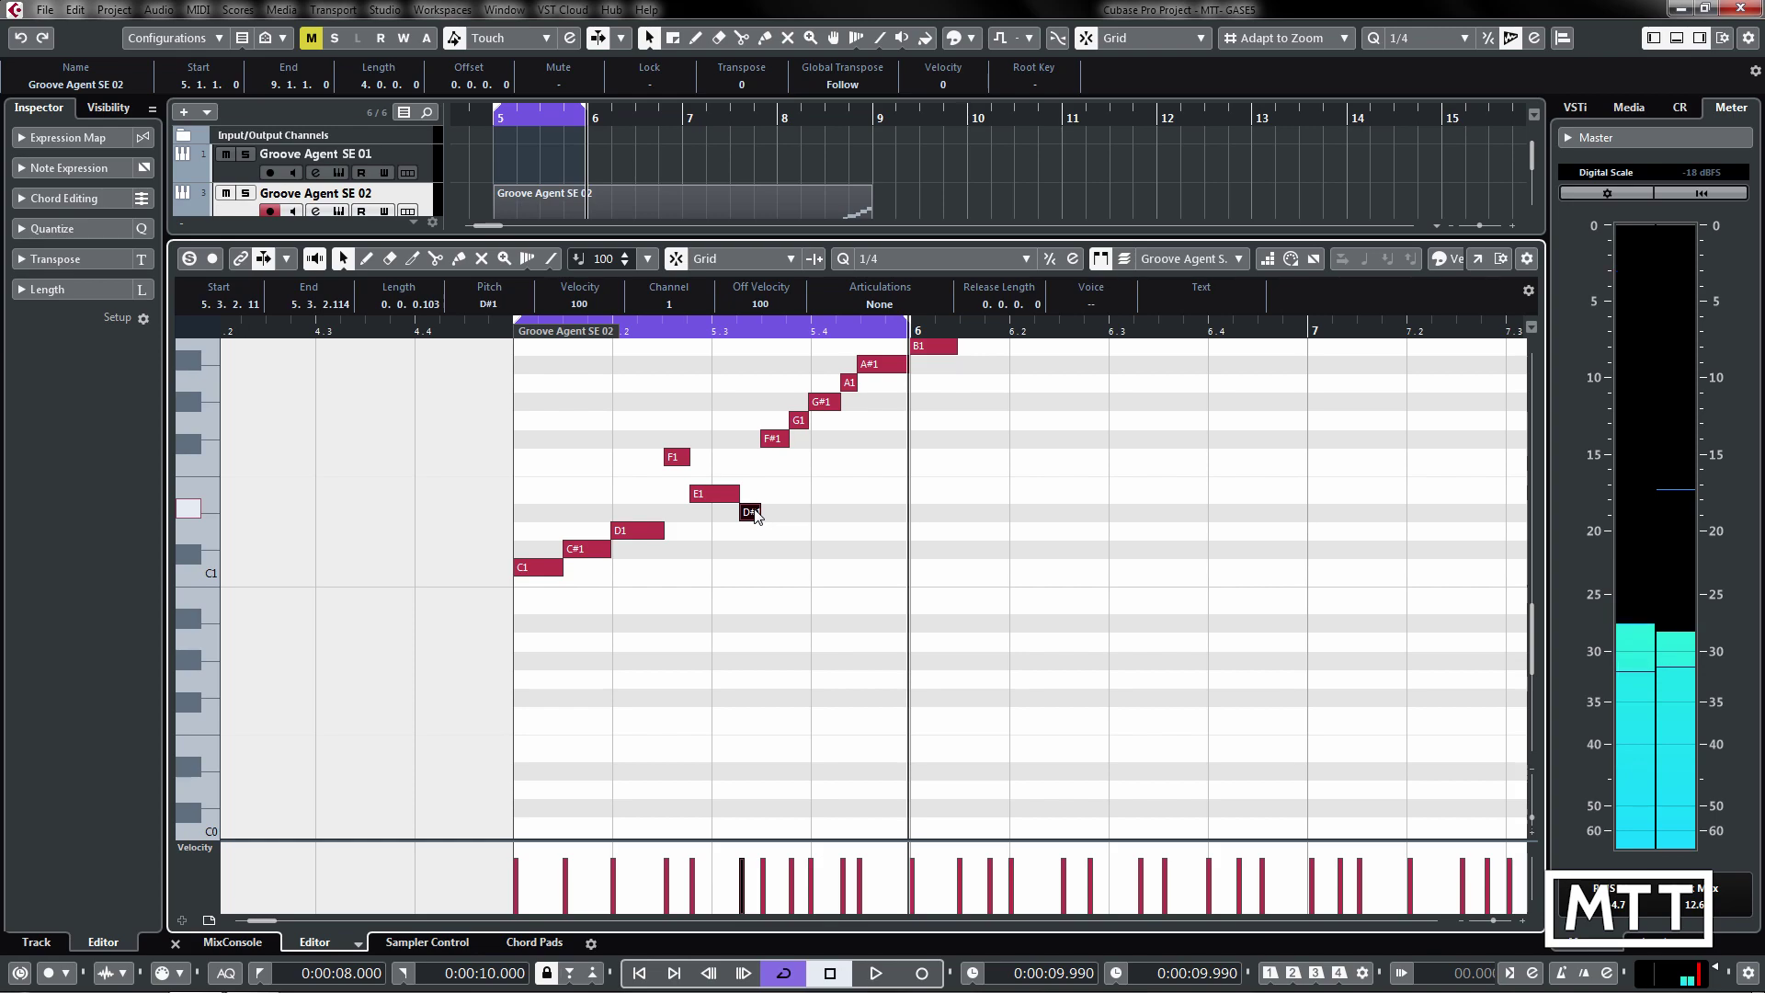
key("Down")
key("Down")
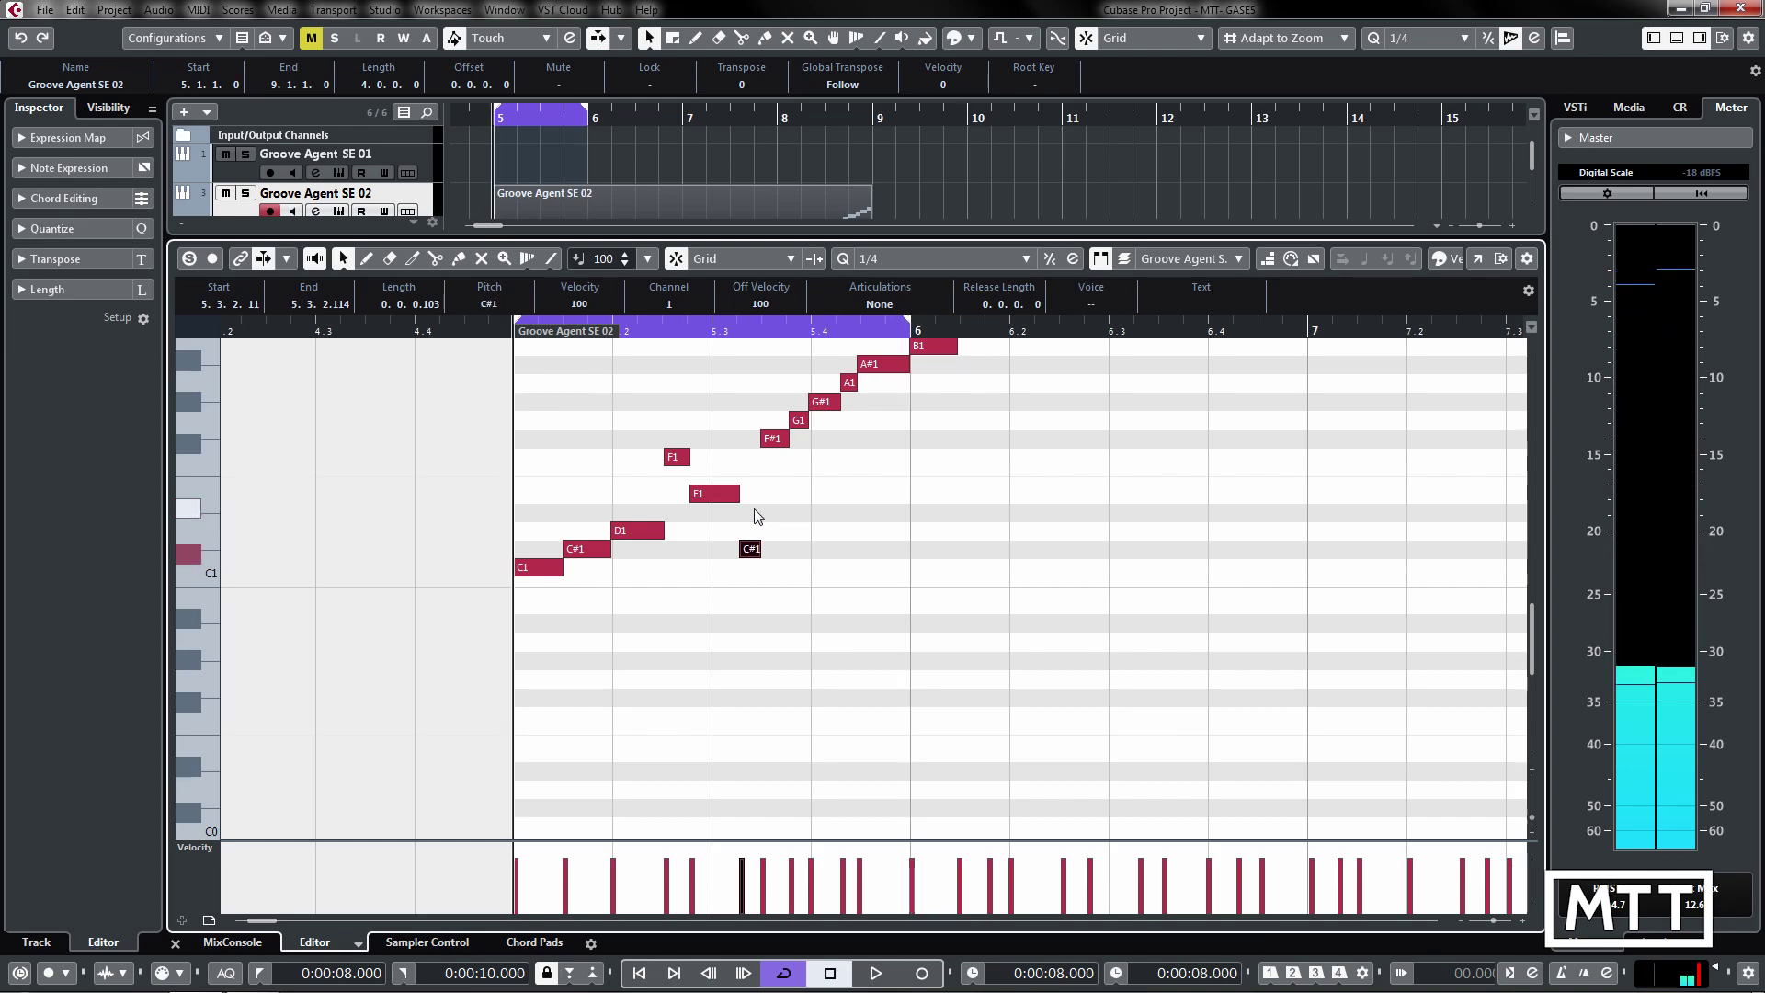
key("space")
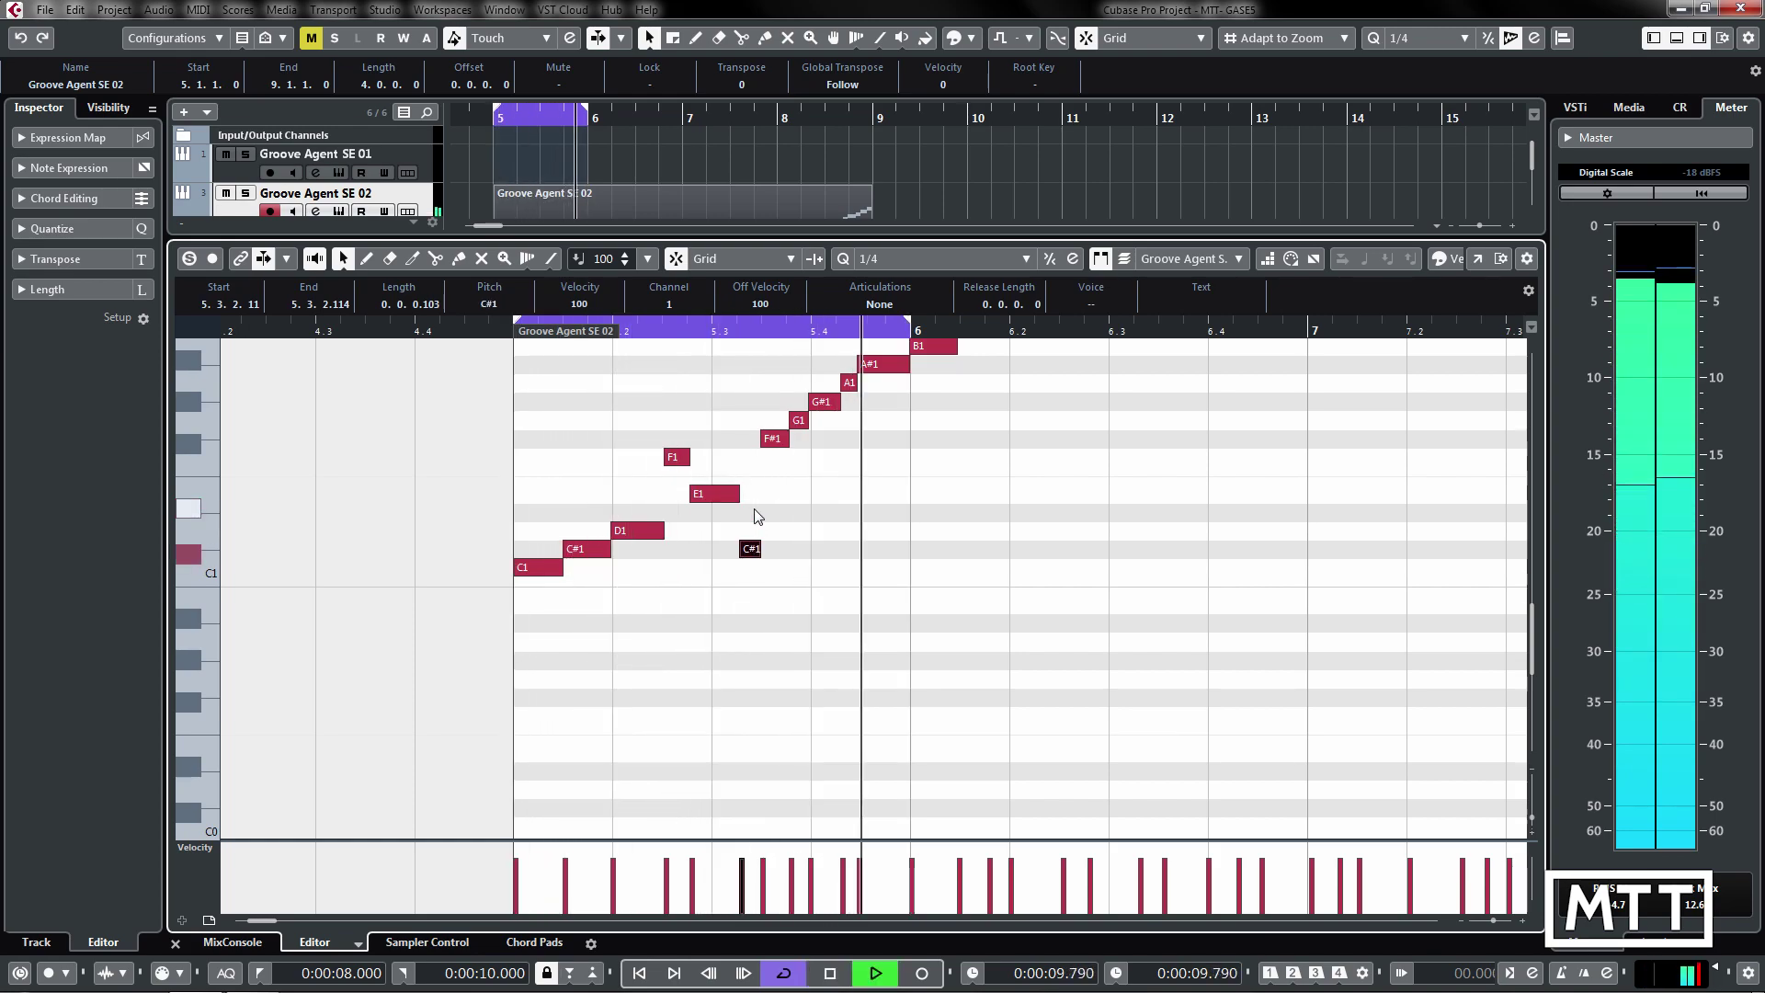
key("space")
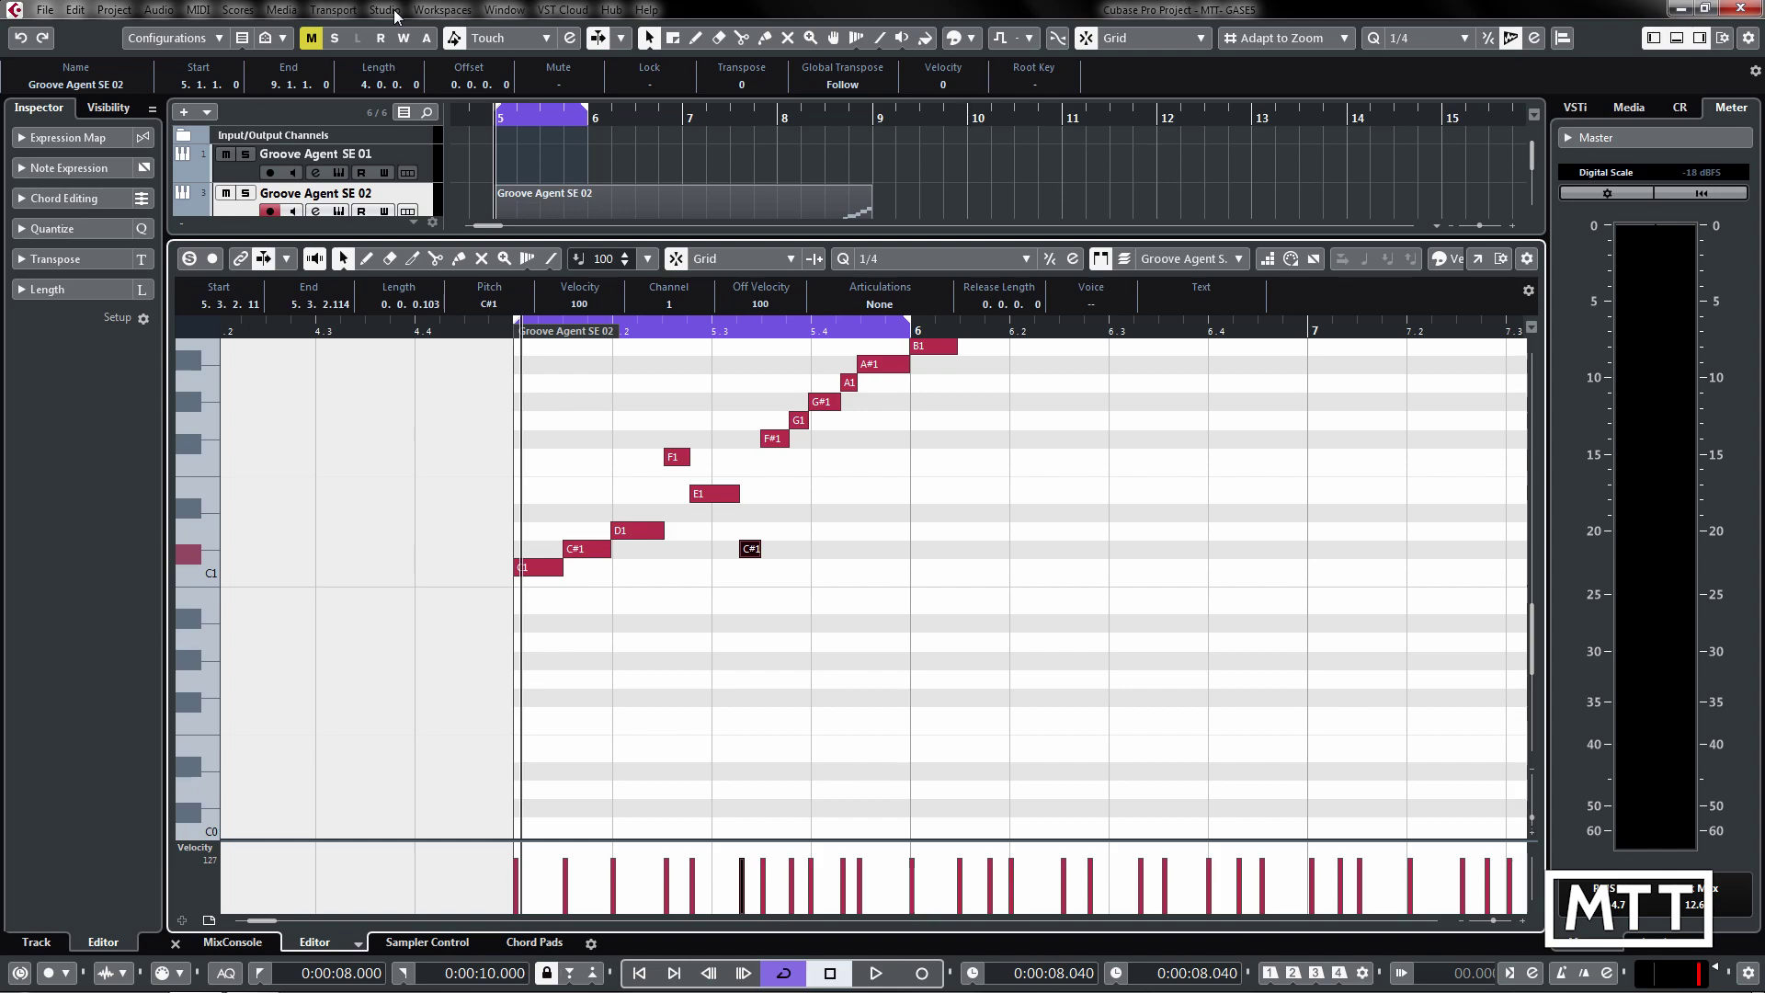
Open the Transport menu to reach Retrospective MIDI Record
left_click(323, 17)
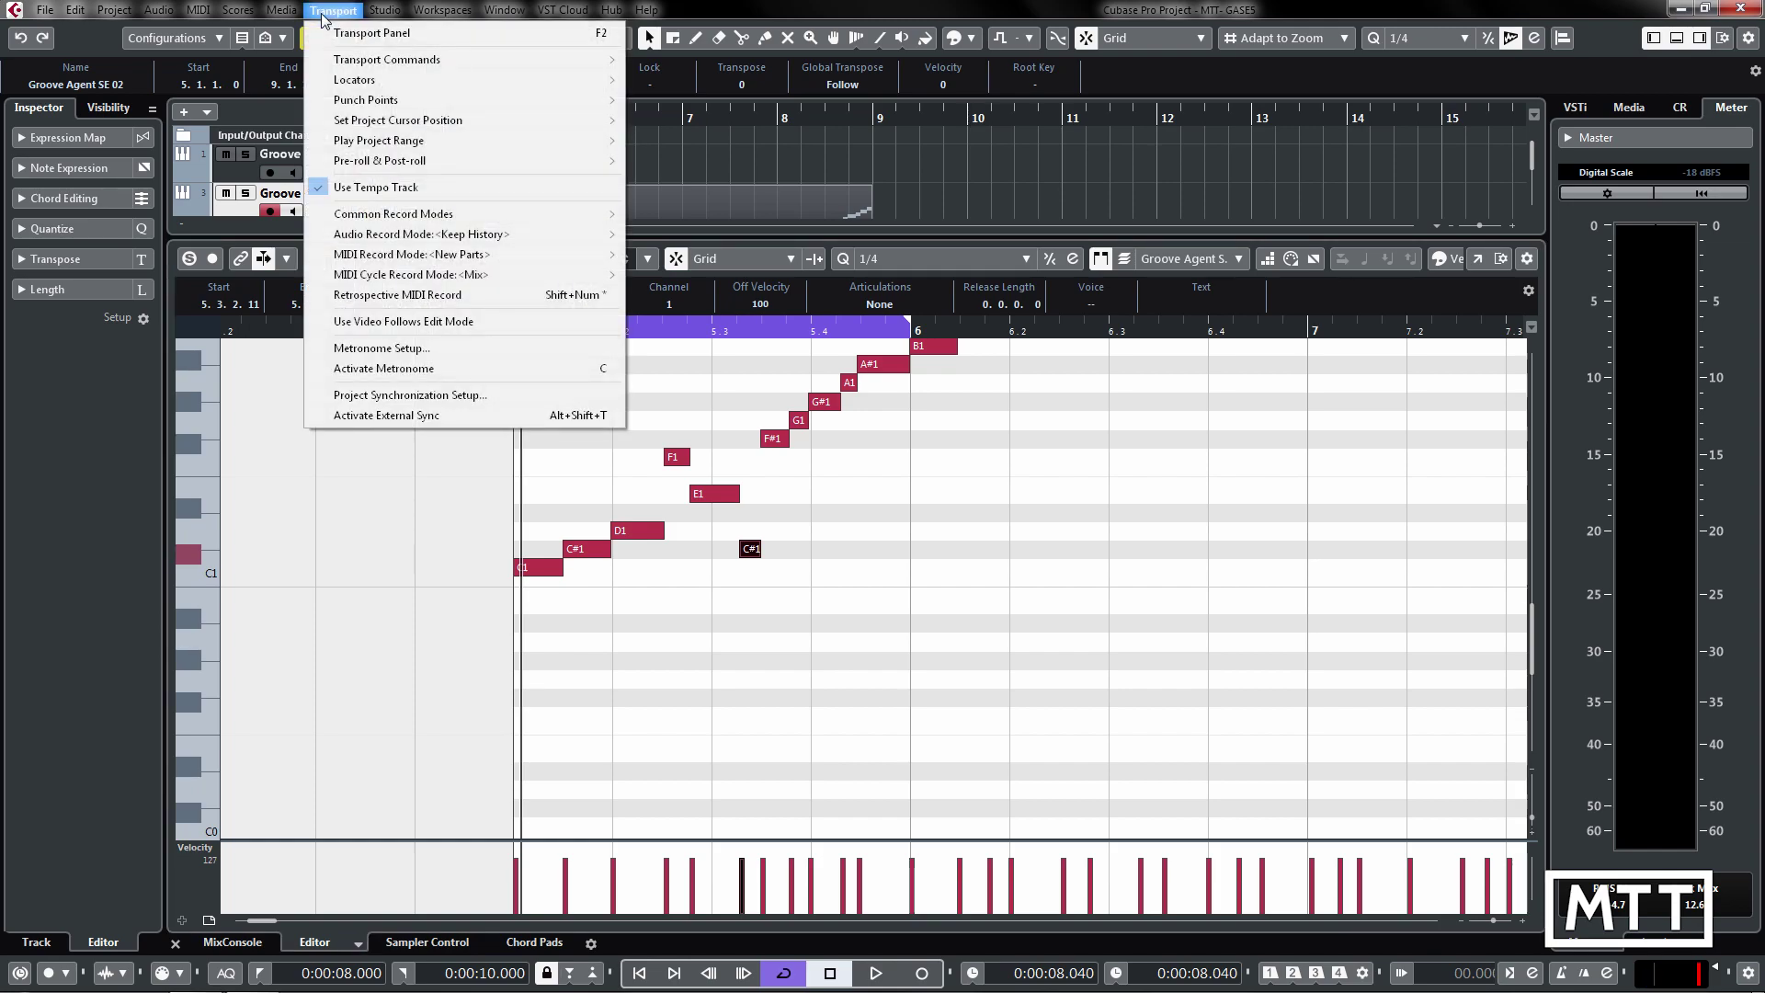